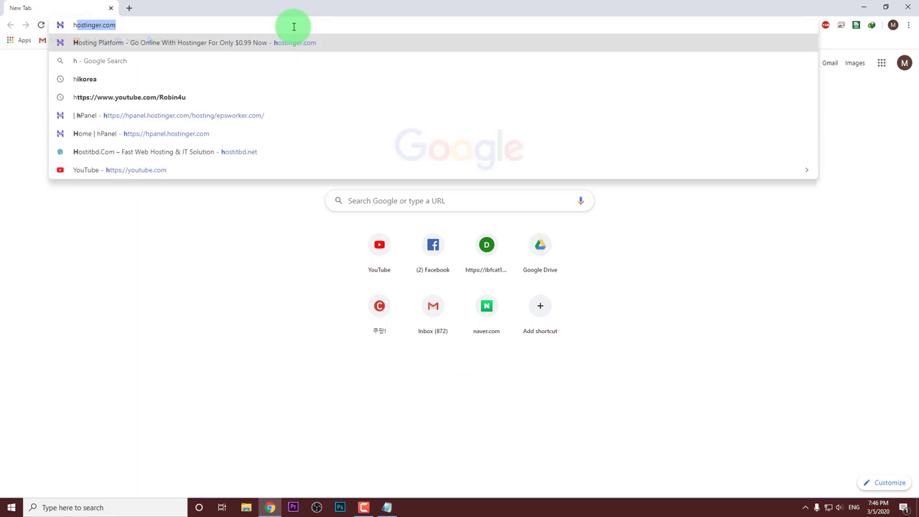
Go to hostinger.com and log in to the client area with the saved account credentials
text(m)
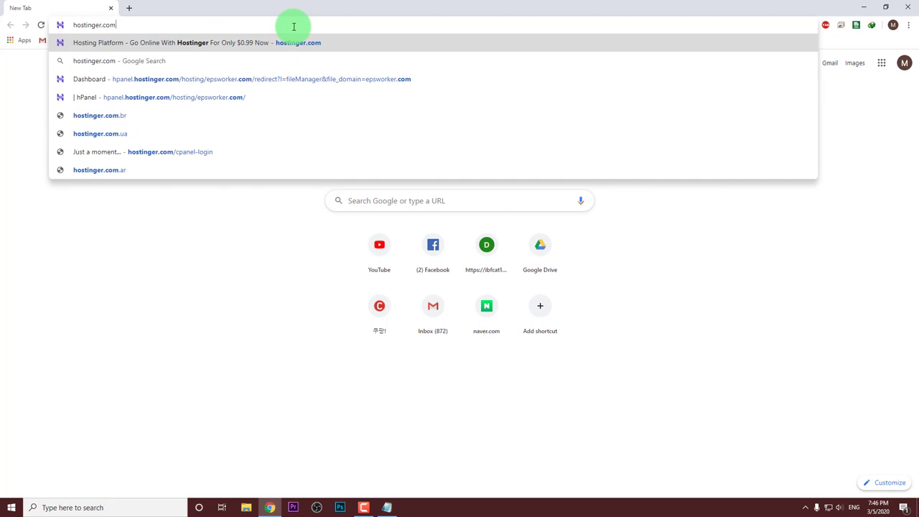
key(Return)
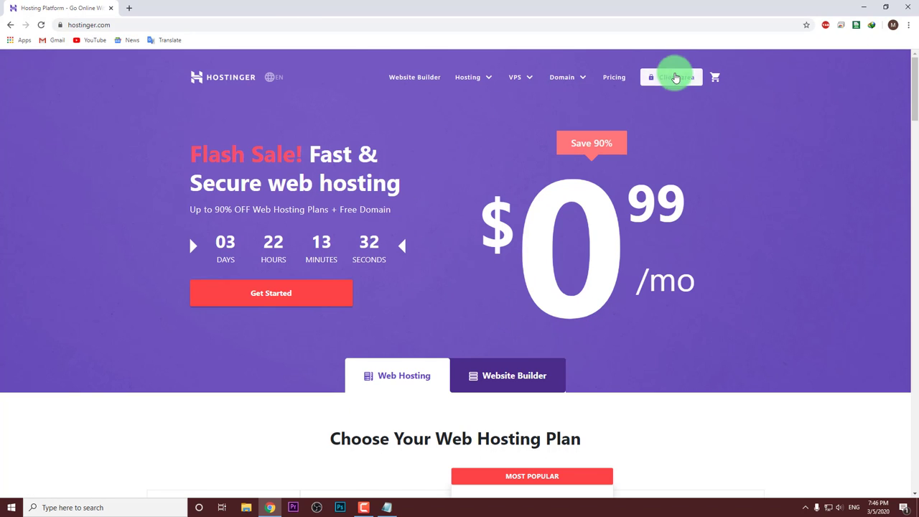
click(672, 79)
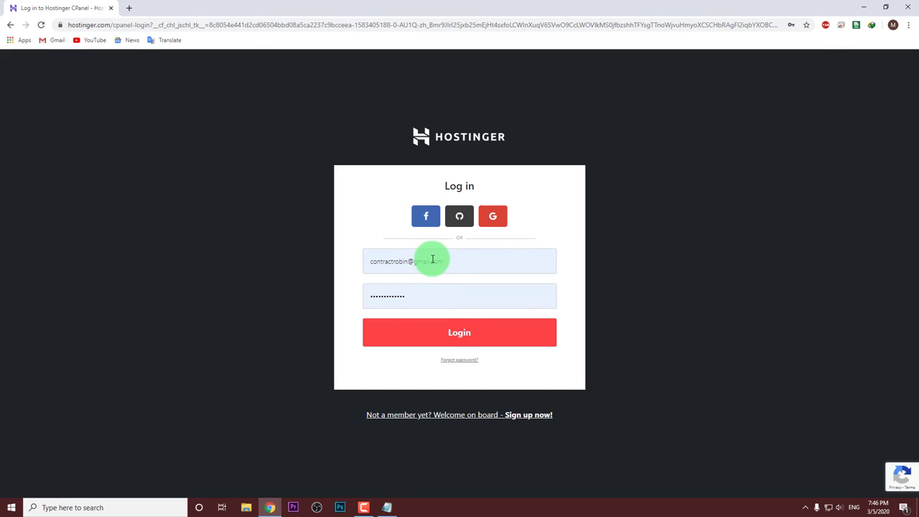
click(460, 327)
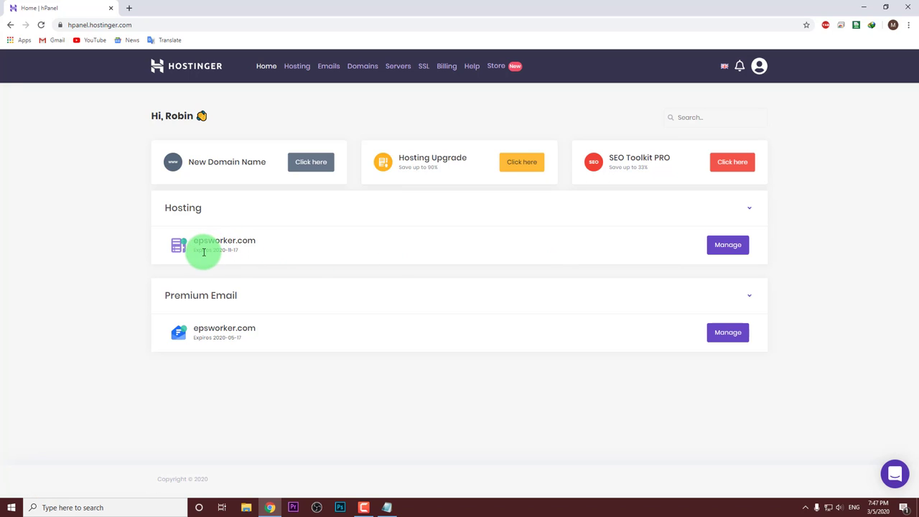
Open the management page of the epsworker.com hosting plan and look over its account details and tool sections
drag(203, 252, 238, 252)
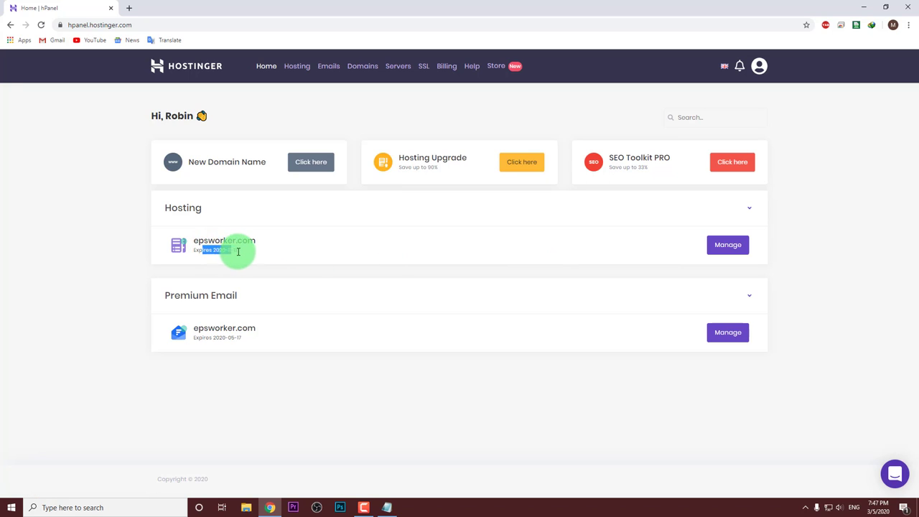
click(726, 252)
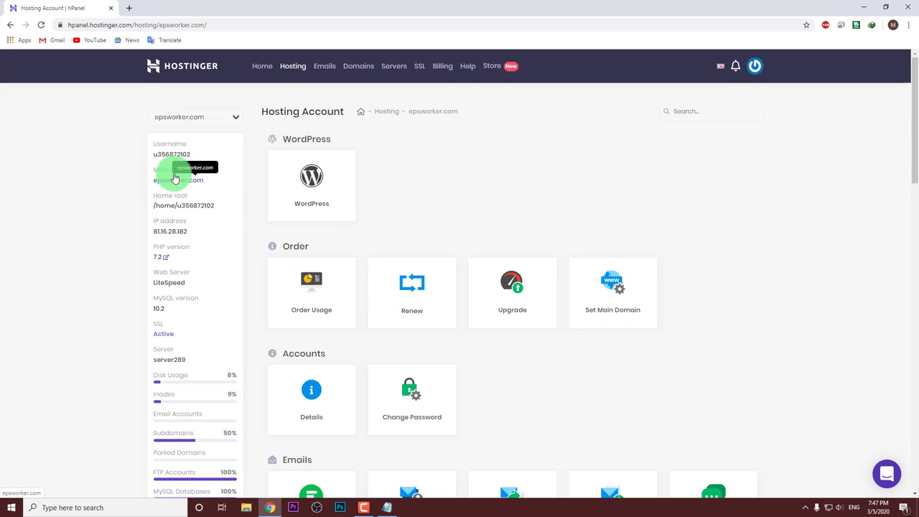
drag(176, 155, 161, 155)
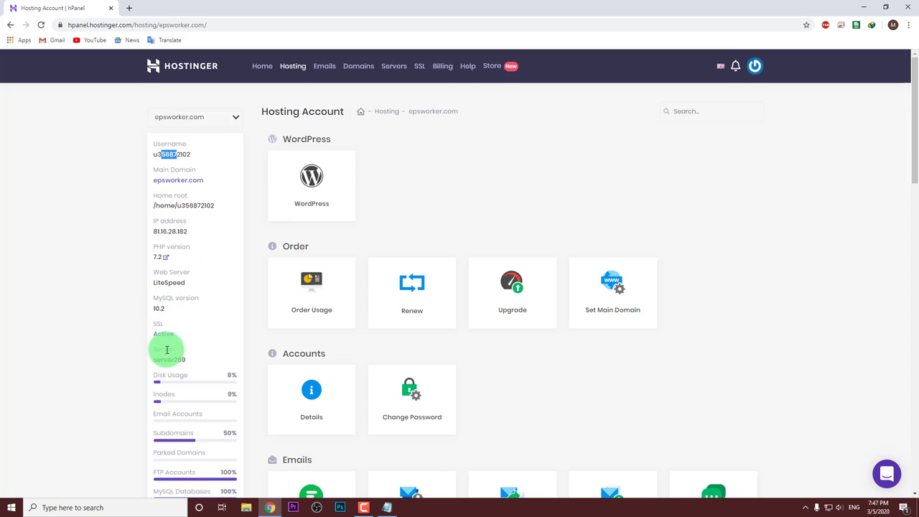
scroll(191, 376, down, 5)
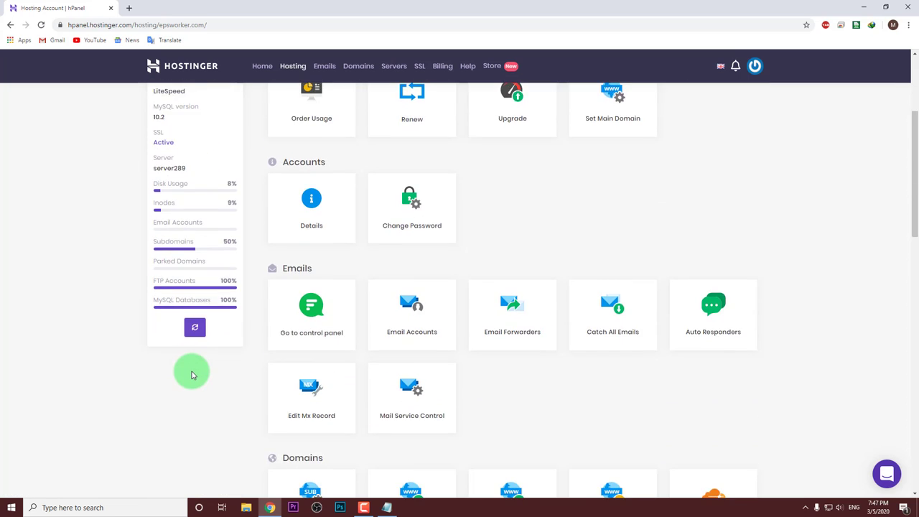
scroll(192, 373, down, 5)
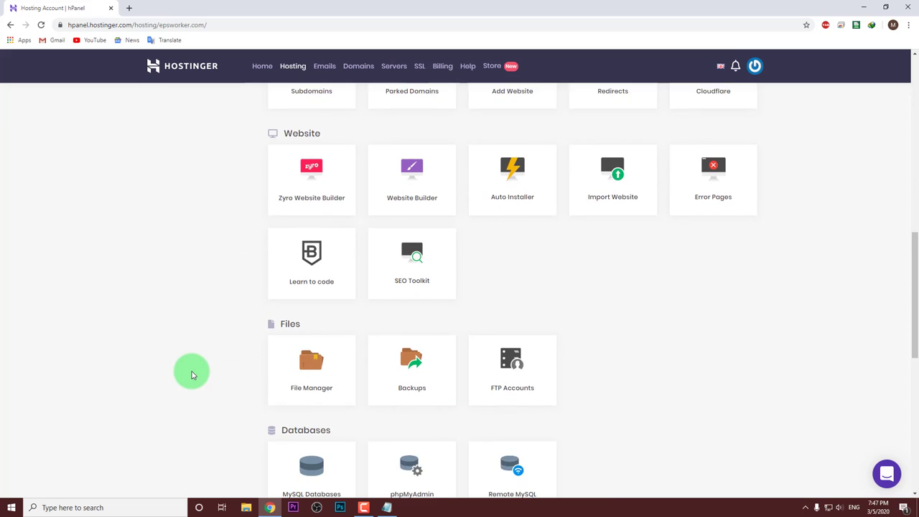
scroll(192, 374, down, 4)
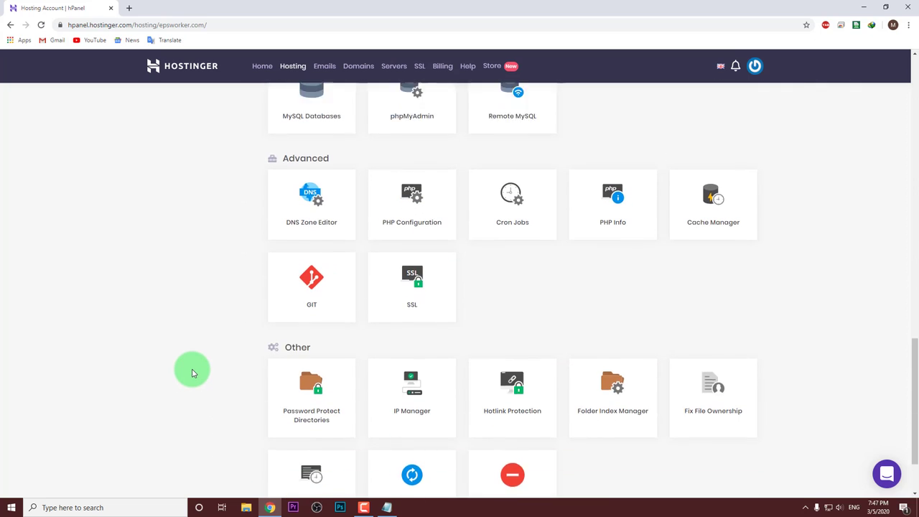
Switch to Notepad, add the line "here is control panel" to the notes, and return to the hosting dashboard in Chrome
click(394, 510)
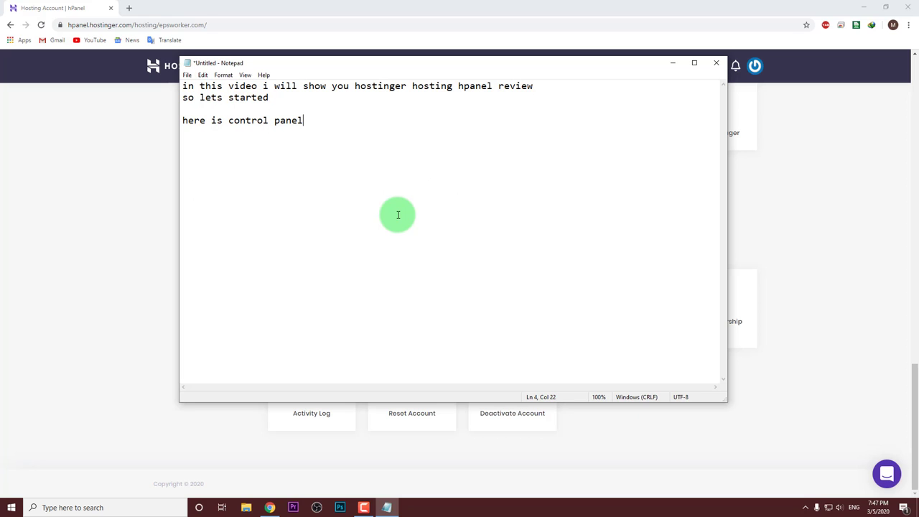
click(79, 257)
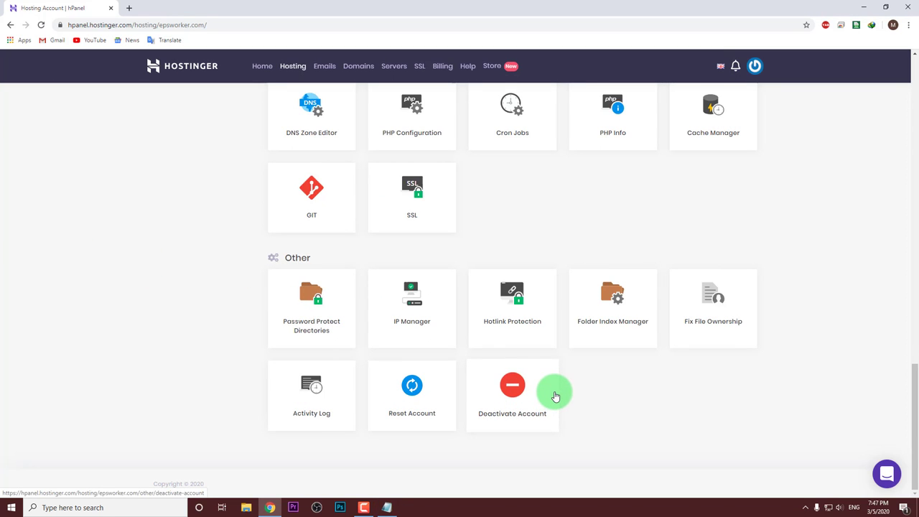
Look back over the dashboard's tool sections from Other up to WordPress
scroll(555, 396, up, 2)
scroll(555, 397, down, 2)
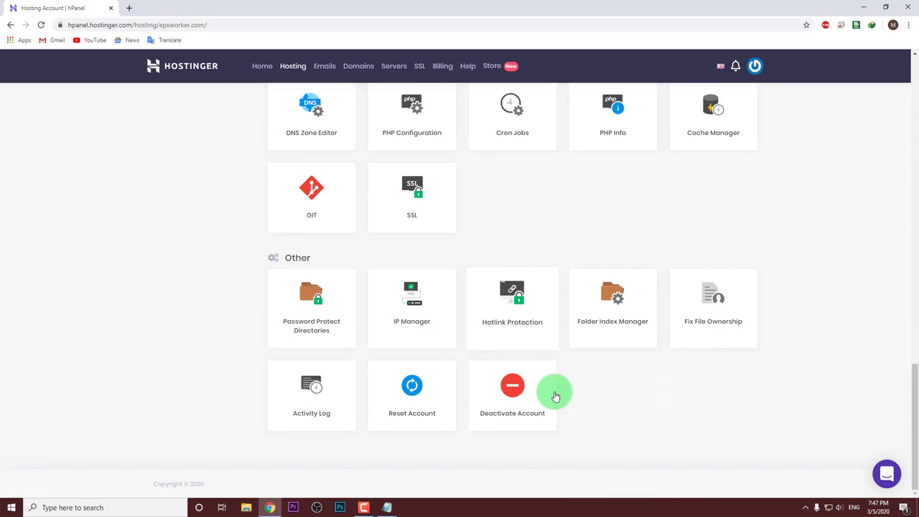
scroll(555, 396, up, 2)
scroll(555, 396, up, 7)
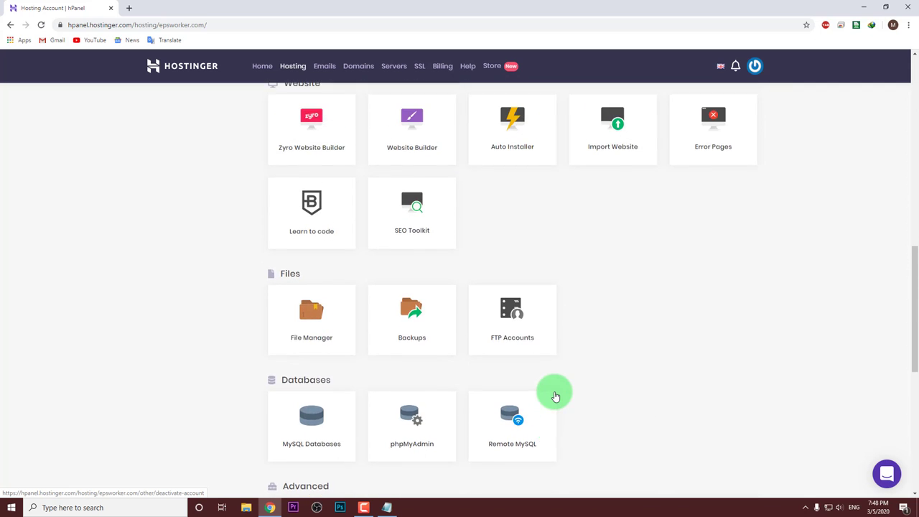
scroll(555, 396, up, 5)
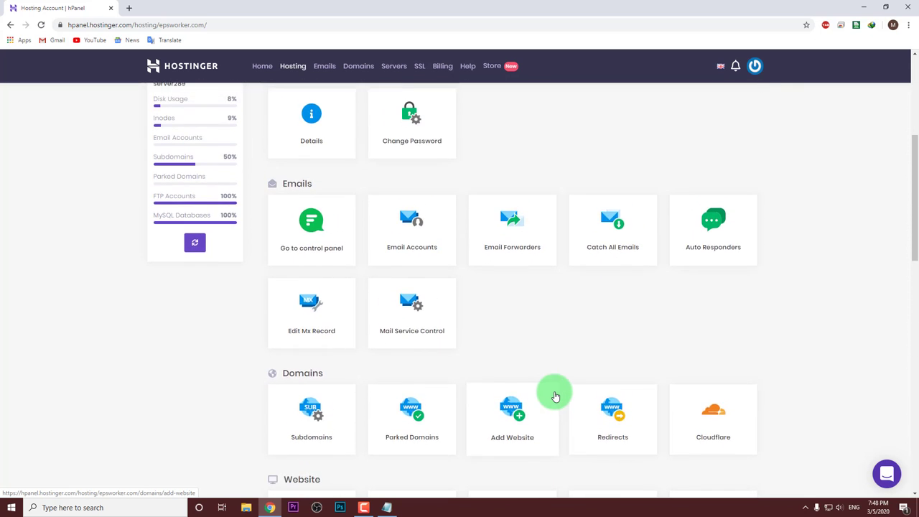
scroll(555, 396, up, 2)
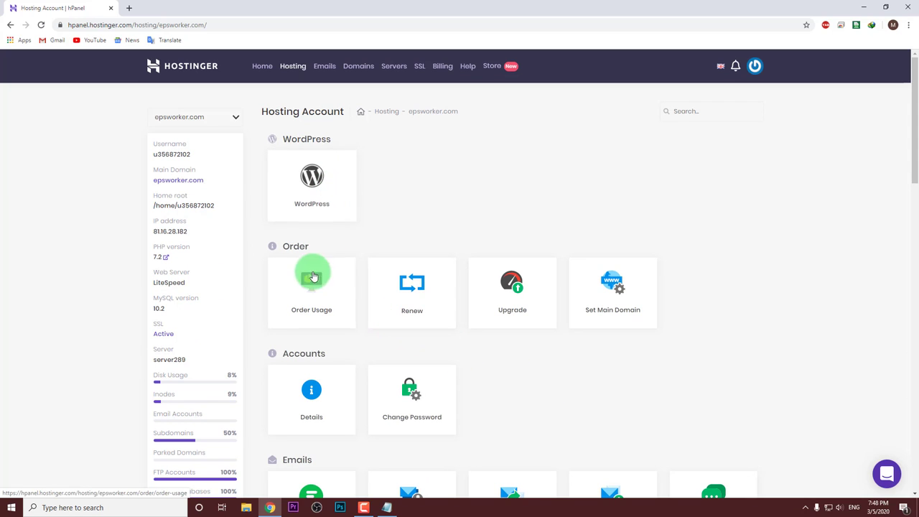
click(316, 182)
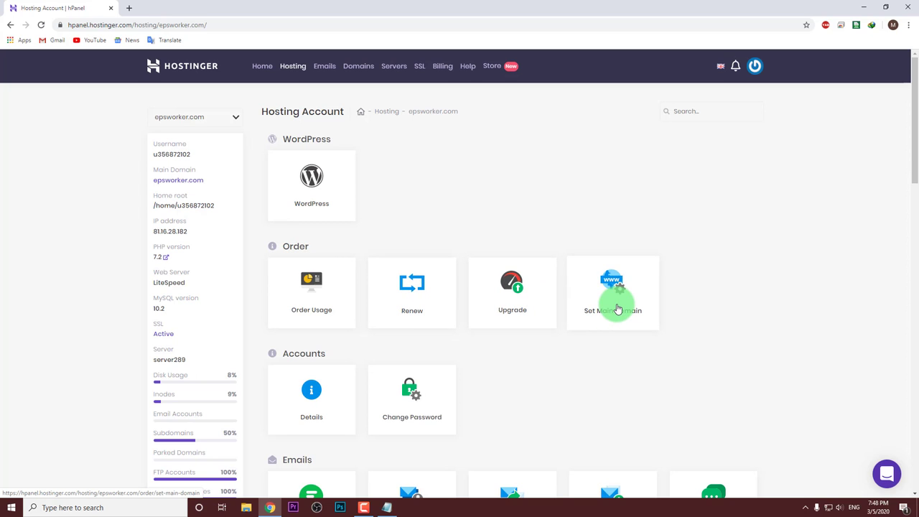
Examine the hosting account's Order, Accounts, Emails, Domains, Website, Files, Databases, Advanced and Other tools in turn
scroll(617, 309, down, 3)
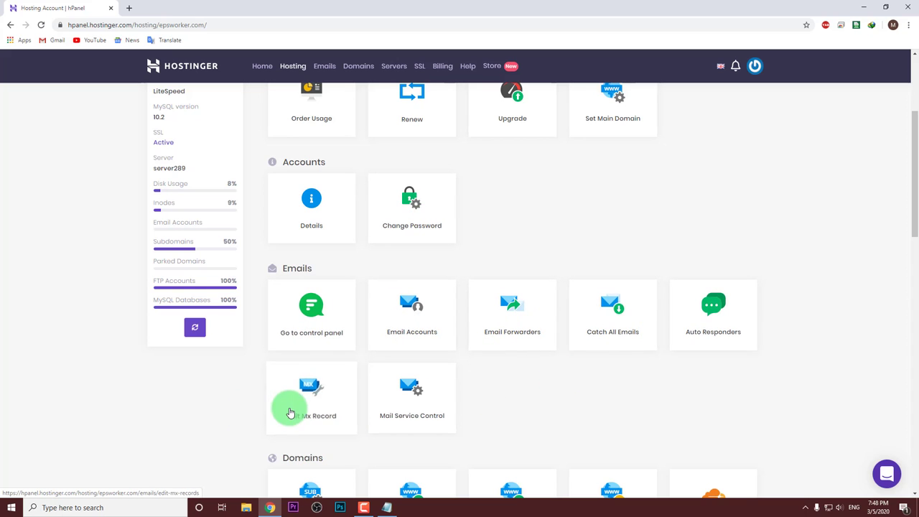
scroll(407, 398, down, 3)
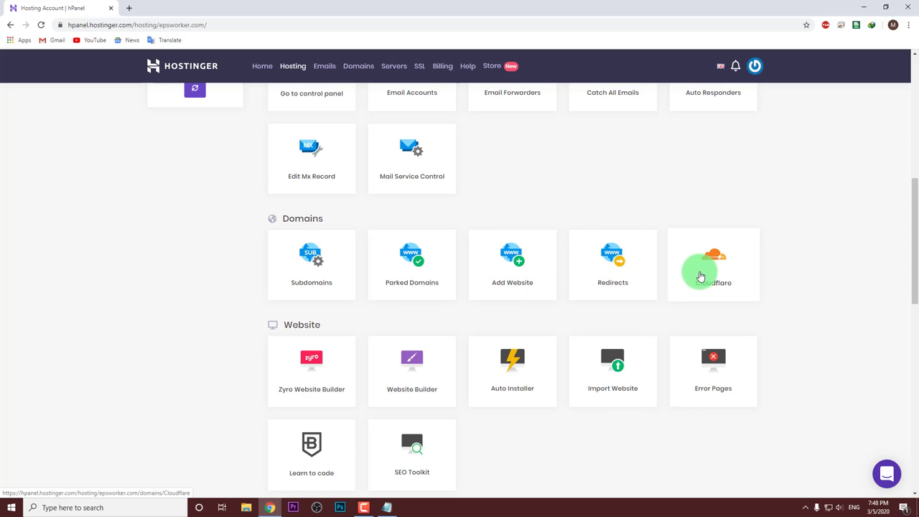
scroll(304, 276, down, 1)
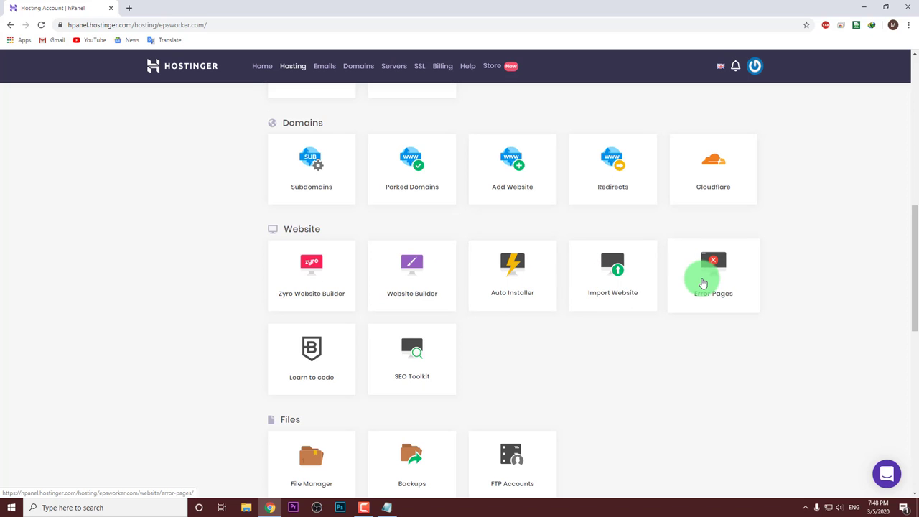
scroll(527, 316, down, 1)
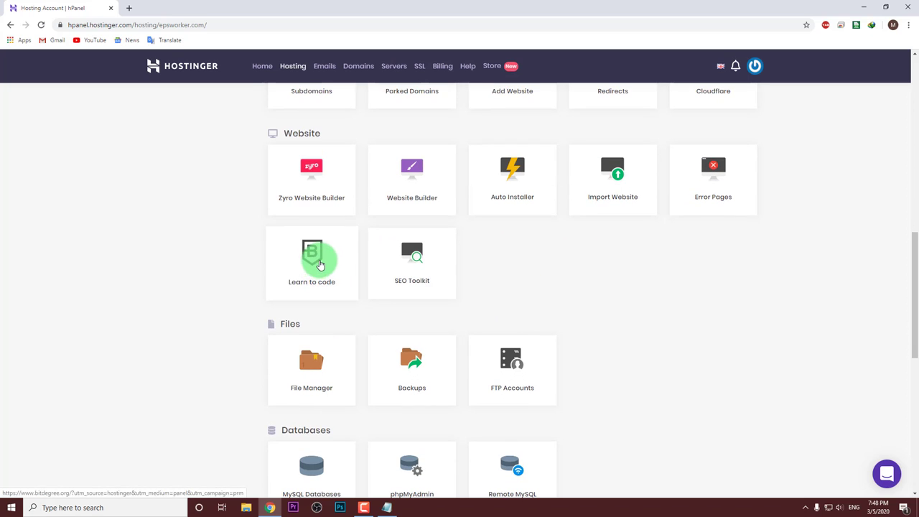
scroll(417, 269, down, 2)
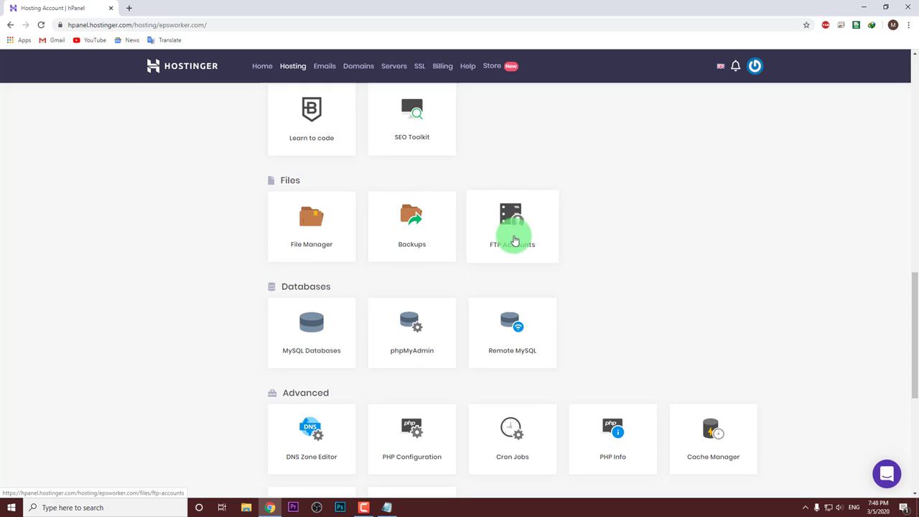
scroll(318, 326, down, 1)
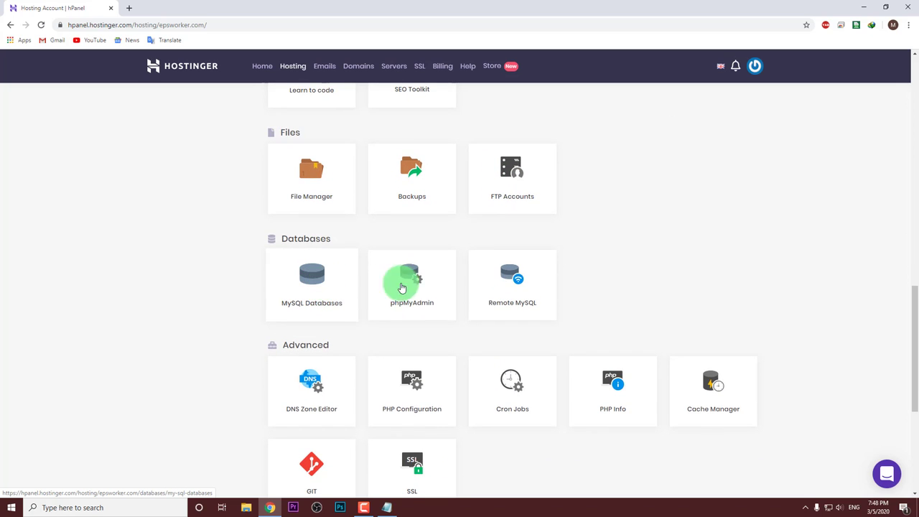
scroll(345, 256, down, 2)
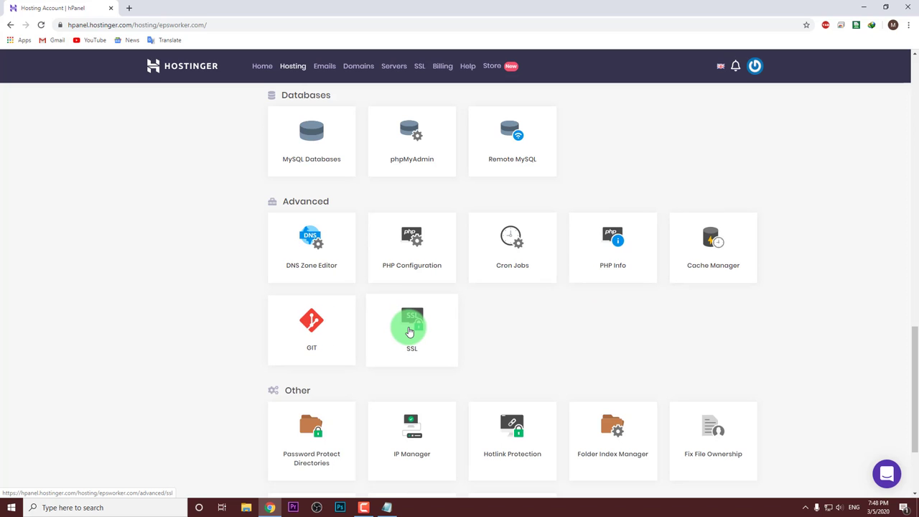
scroll(411, 333, down, 2)
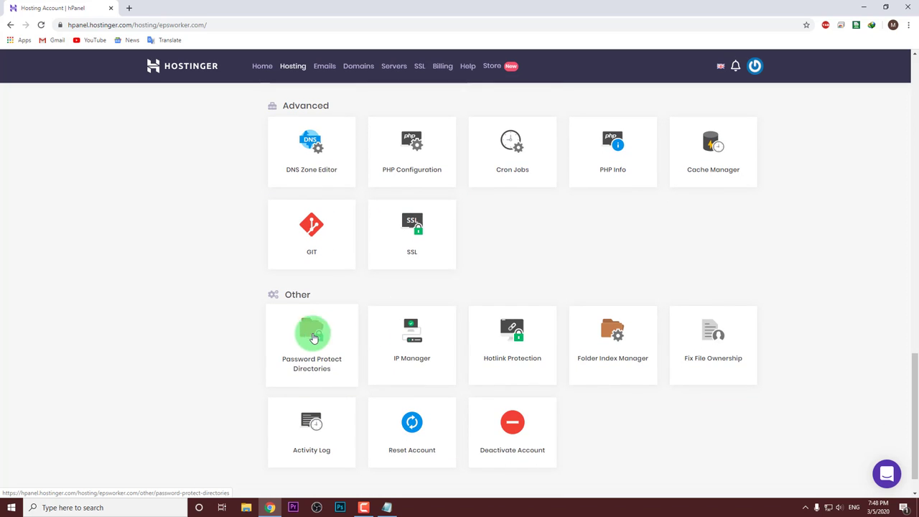
scroll(445, 323, down, 1)
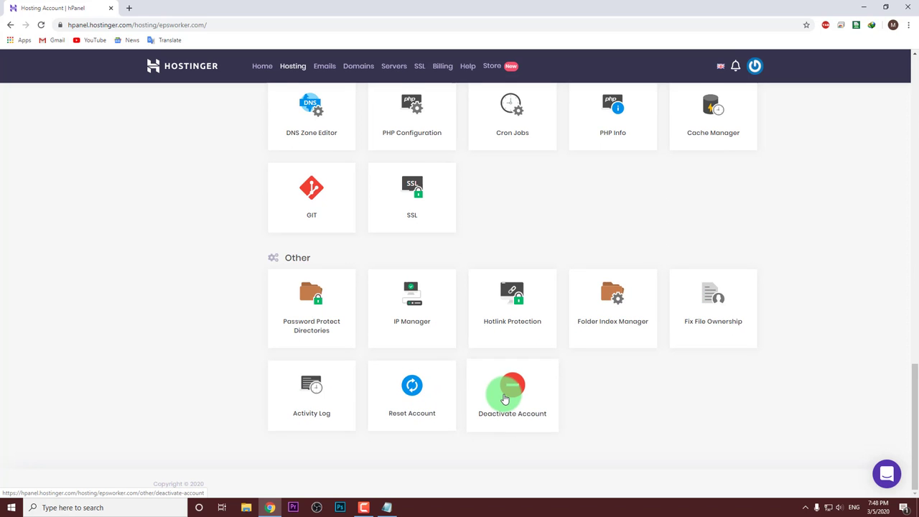
Open the Auto Installer from the hosting account's Website tools
scroll(505, 399, up, 15)
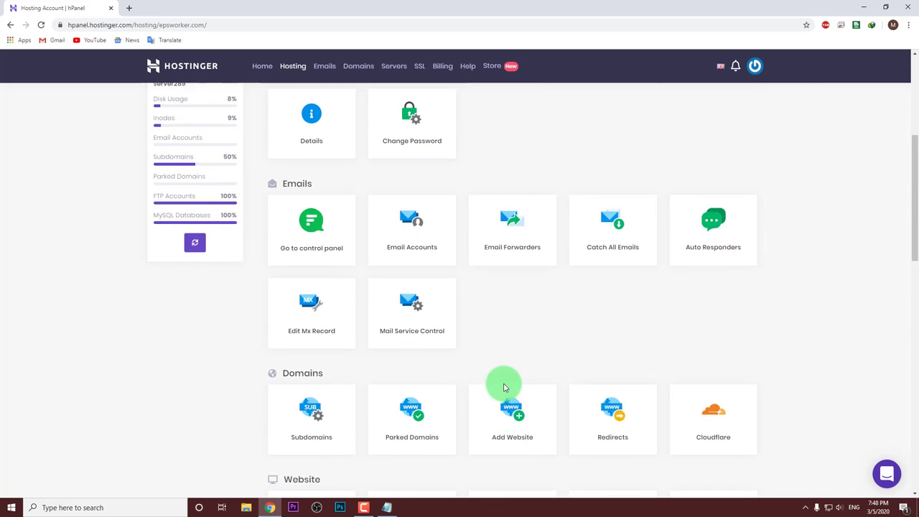
scroll(505, 388, up, 5)
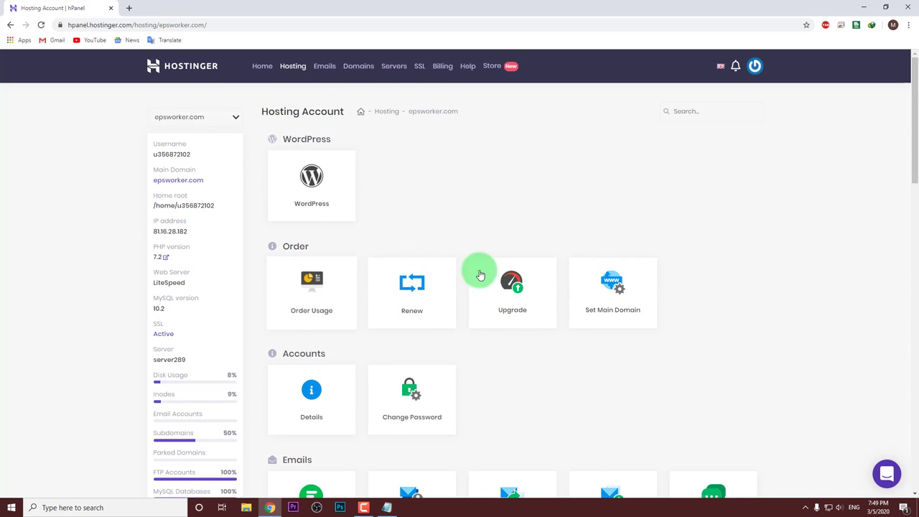
scroll(634, 364, down, 4)
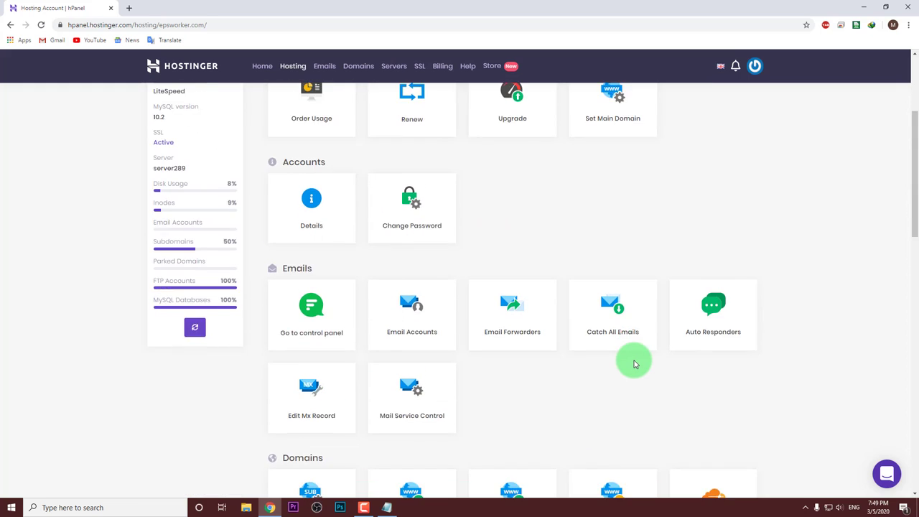
scroll(634, 364, down, 4)
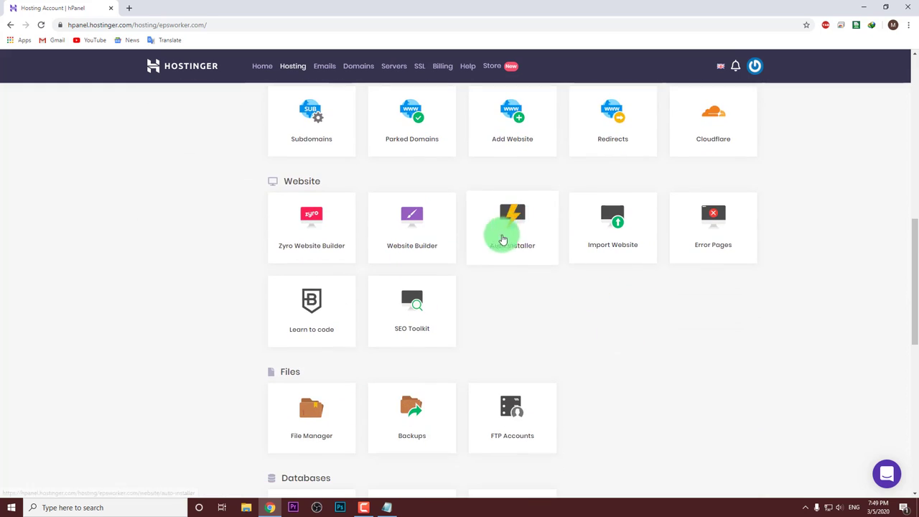
click(513, 229)
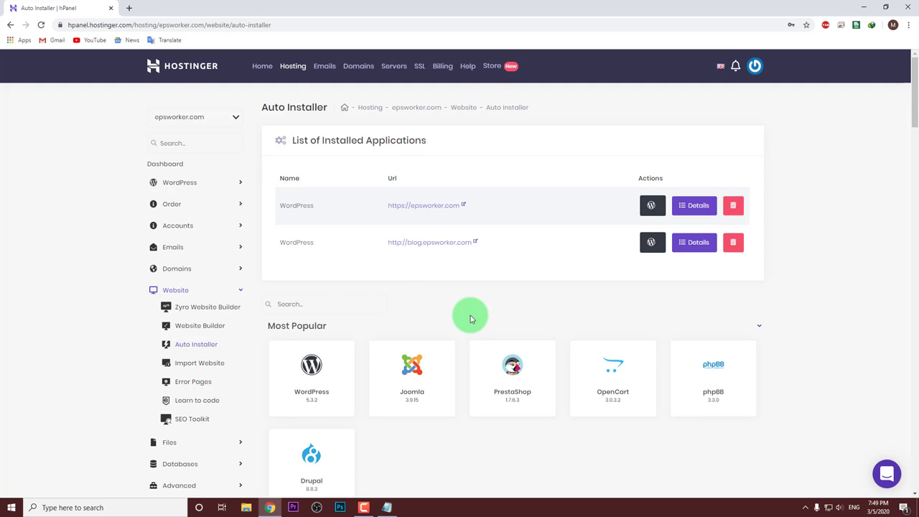
Examine the Auto Installer's application catalogue from Most Popular through Miscellaneous, and return to the list of installed applications
scroll(471, 318, down, 3)
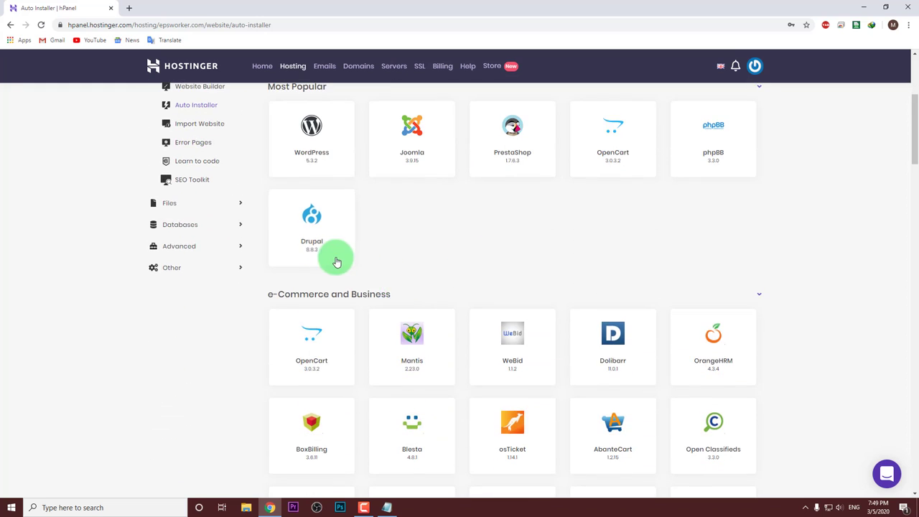
scroll(337, 262, up, 1)
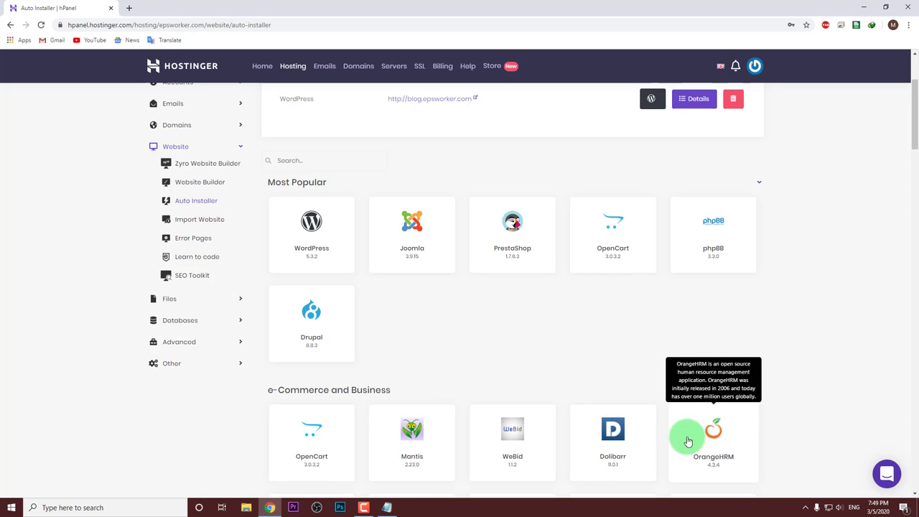
scroll(577, 352, down, 3)
scroll(576, 357, down, 1)
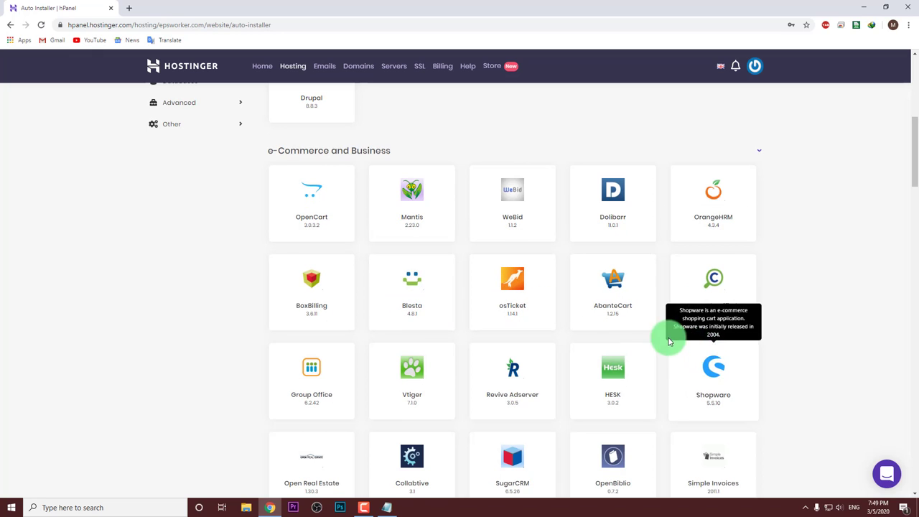
scroll(667, 335, down, 3)
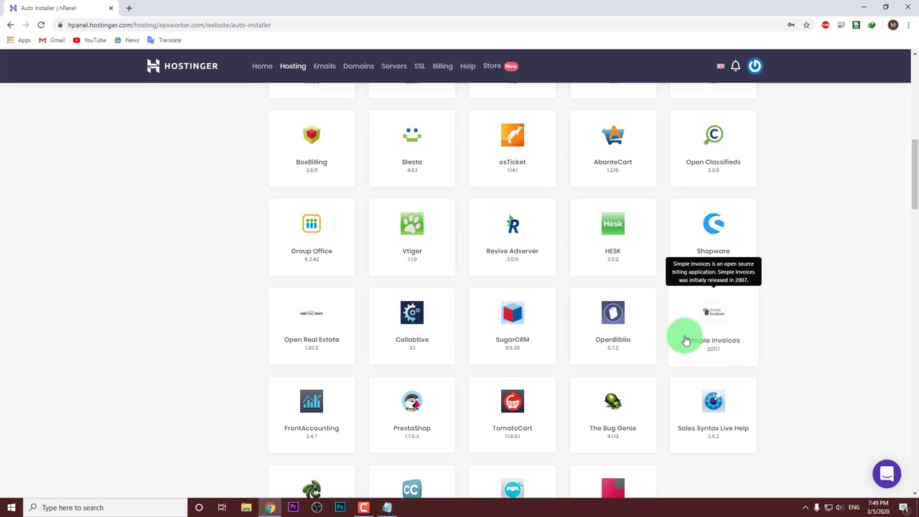
scroll(679, 334, down, 2)
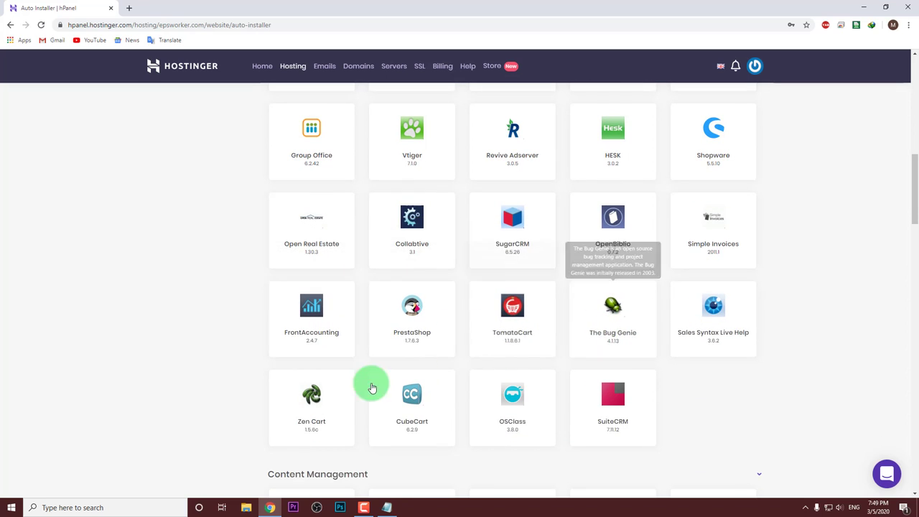
scroll(570, 405, down, 3)
scroll(570, 407, down, 2)
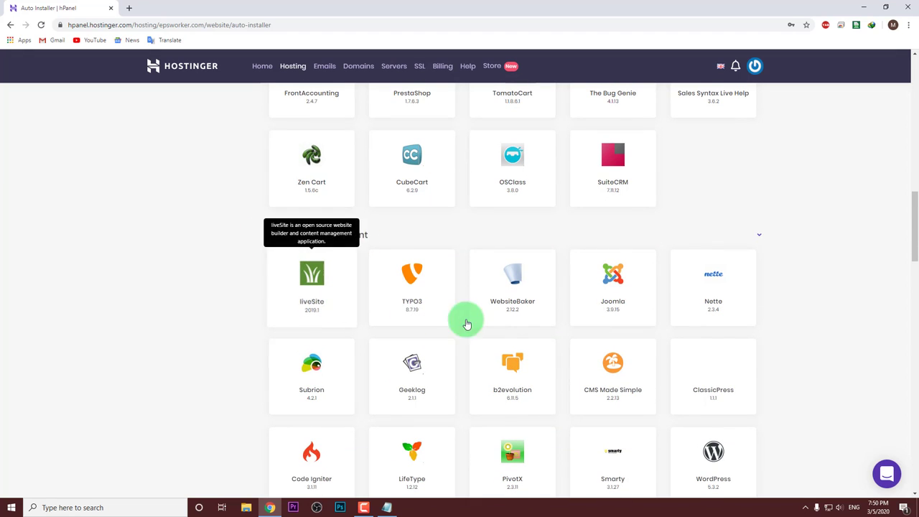
scroll(442, 368, down, 3)
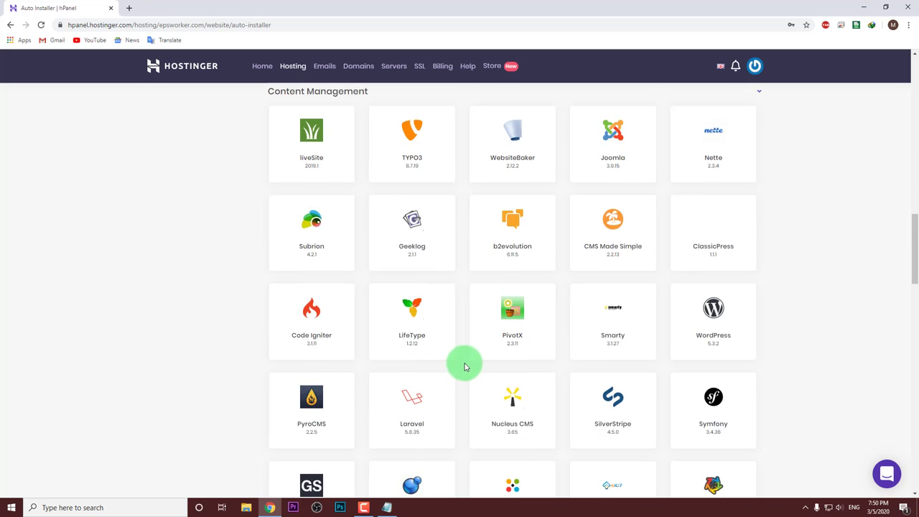
scroll(492, 316, down, 2)
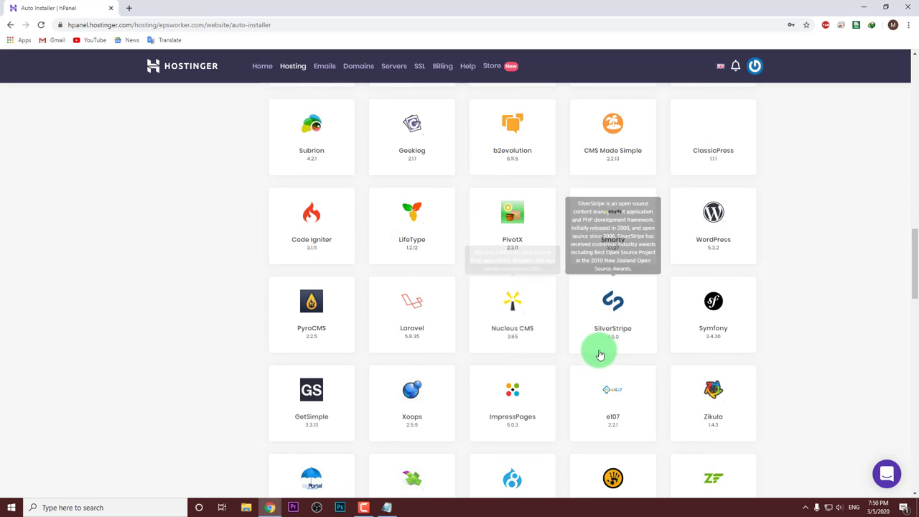
scroll(435, 353, down, 5)
scroll(452, 355, down, 8)
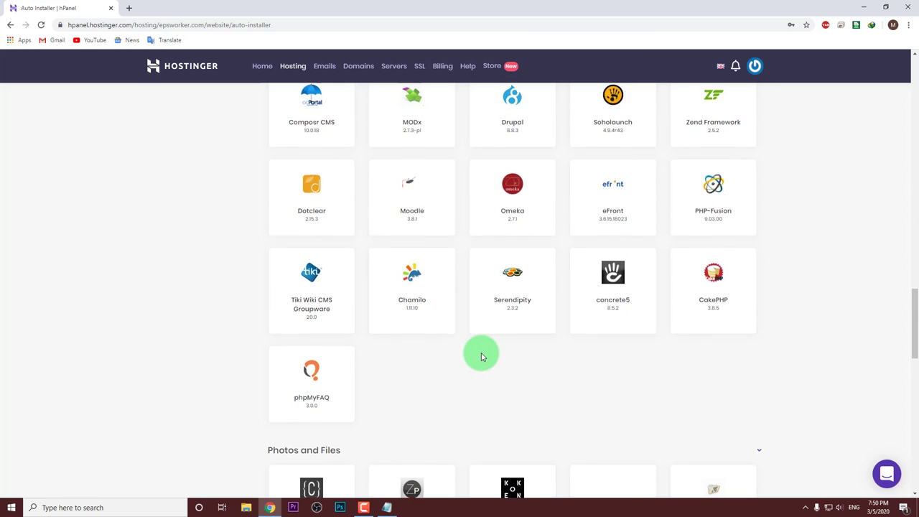
scroll(482, 355, down, 4)
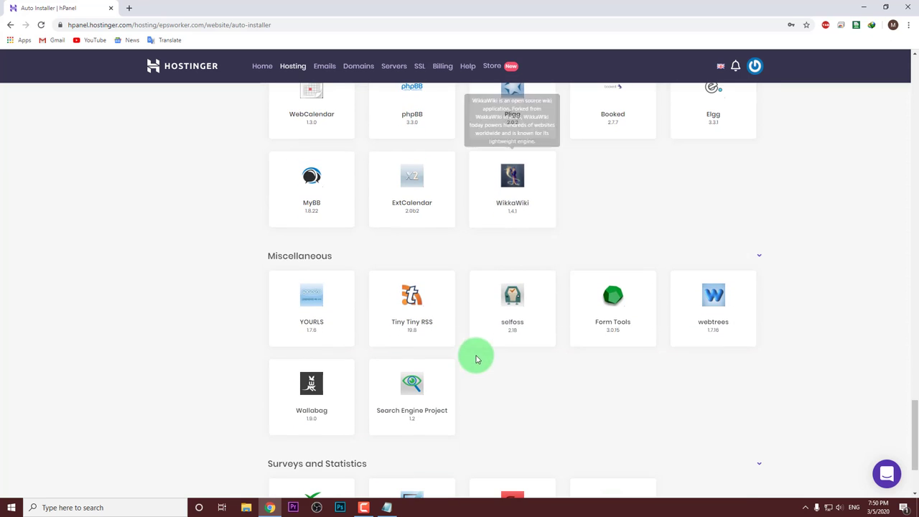
drag(914, 418, 909, 66)
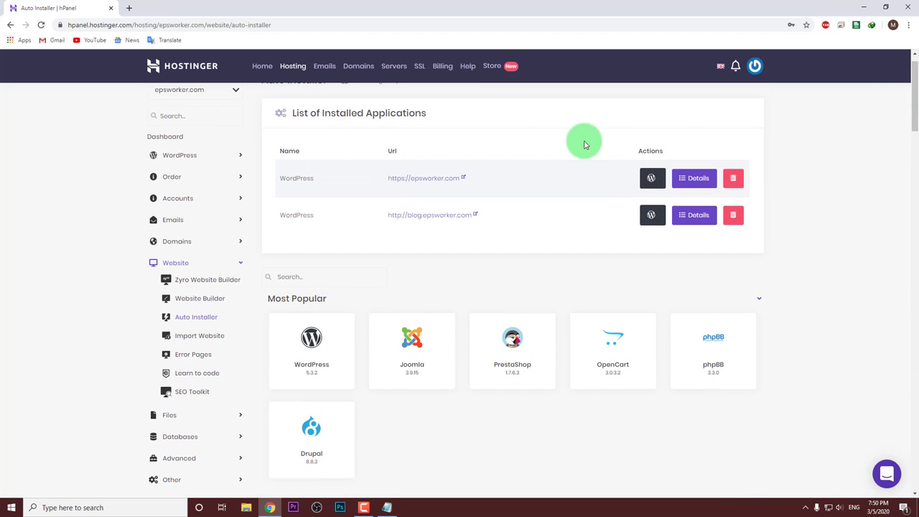
Return to the hPanel home page and open the management dashboard of the epsworker.com hosting plan
click(260, 74)
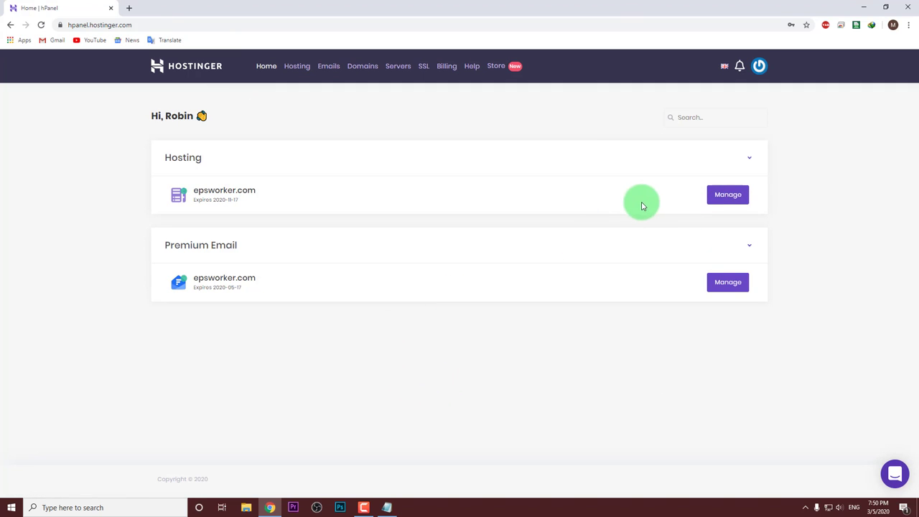
click(722, 195)
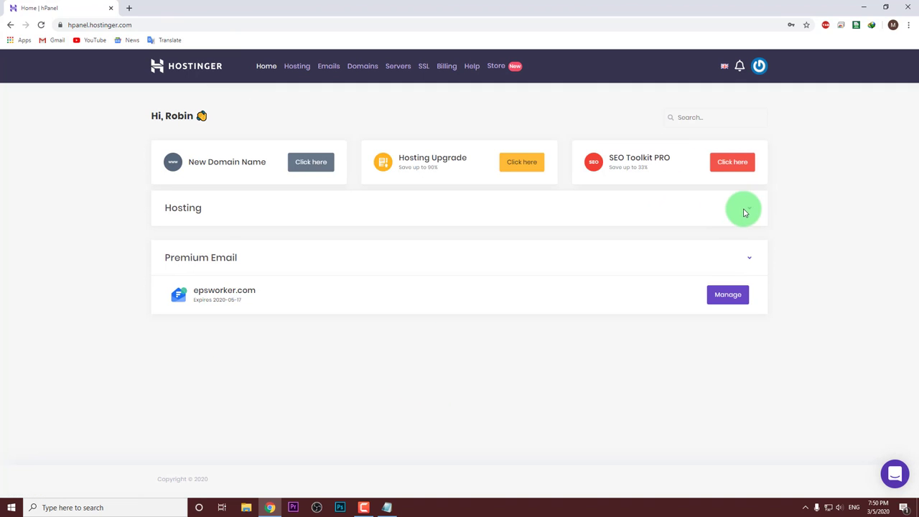
click(745, 212)
click(728, 243)
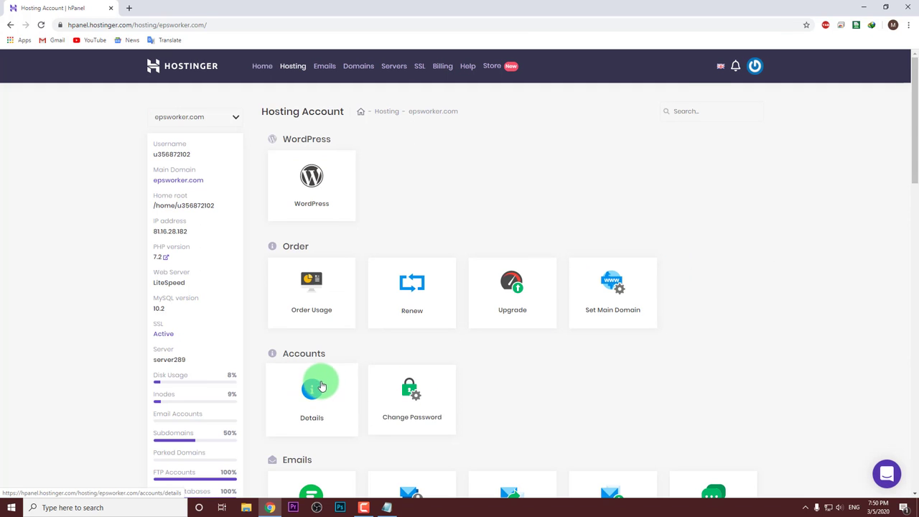
Open the File Manager for epsworker.com from the Files tools and look through the public_html folder
scroll(382, 378, down, 2)
scroll(384, 381, down, 5)
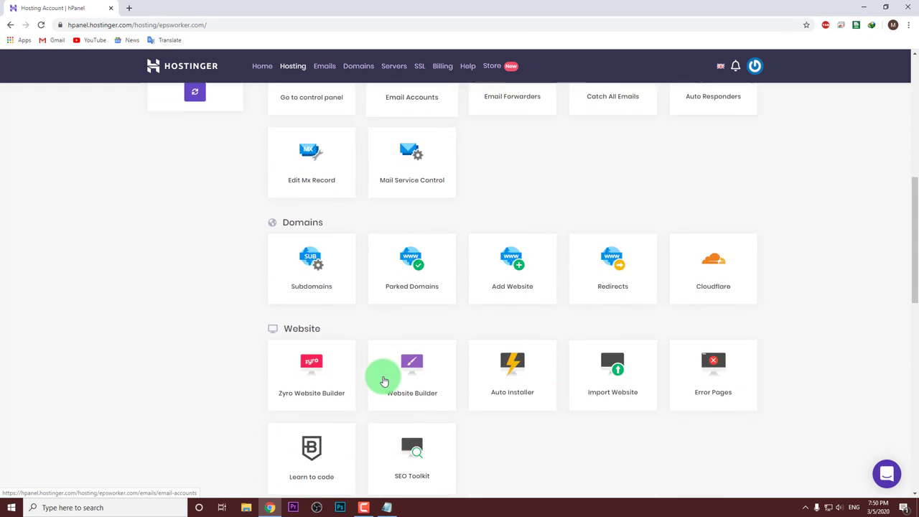
scroll(456, 373, down, 1)
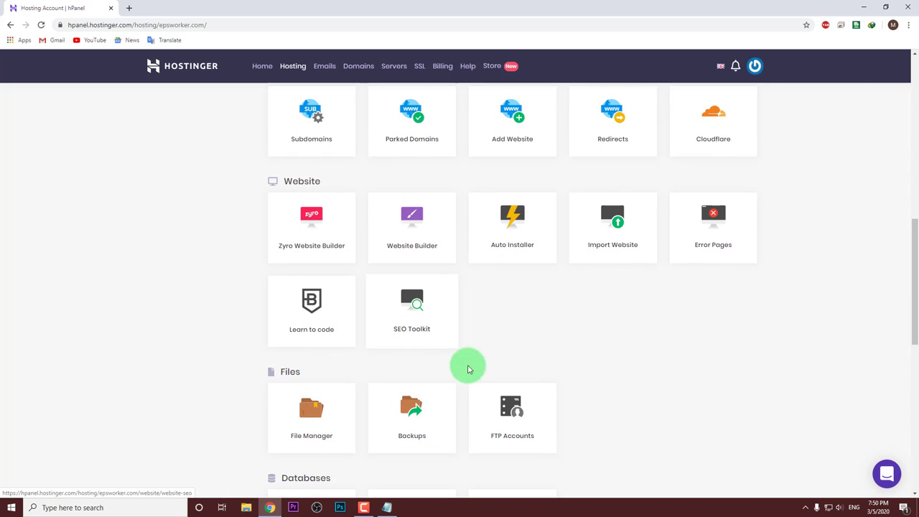
scroll(360, 385, down, 1)
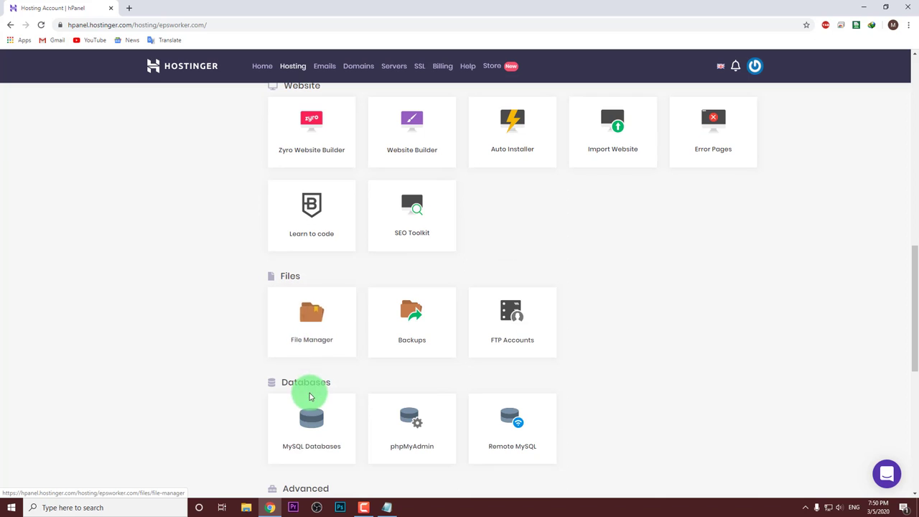
click(313, 325)
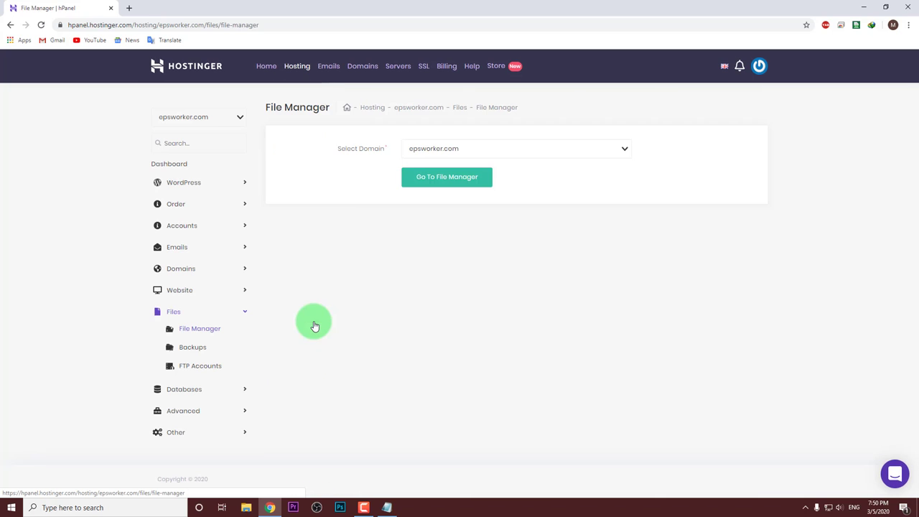
click(463, 187)
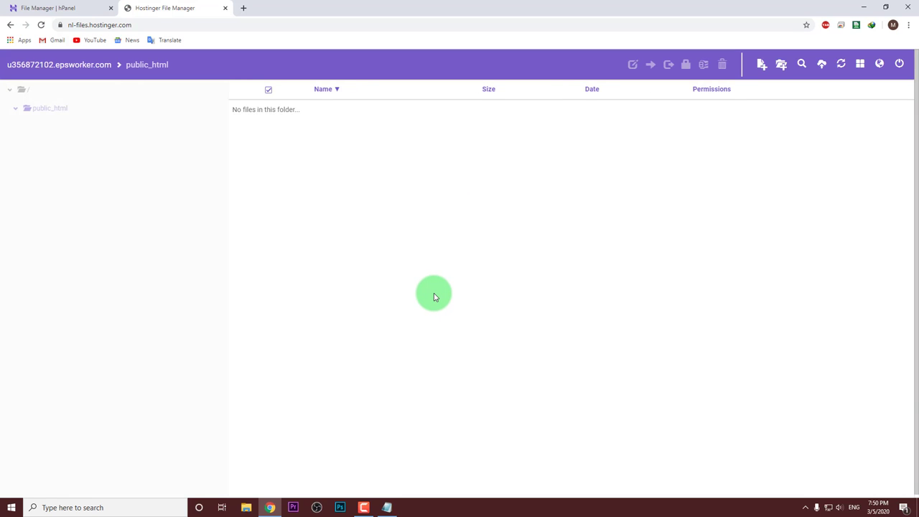
scroll(364, 343, down, 3)
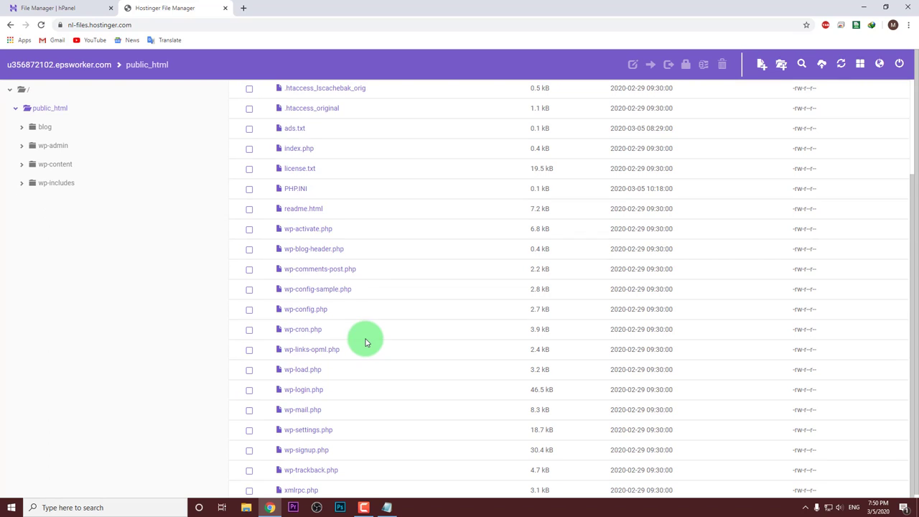
Leave the file manager for hPanel and reopen the epsworker.com hosting dashboard from the home page
click(80, 6)
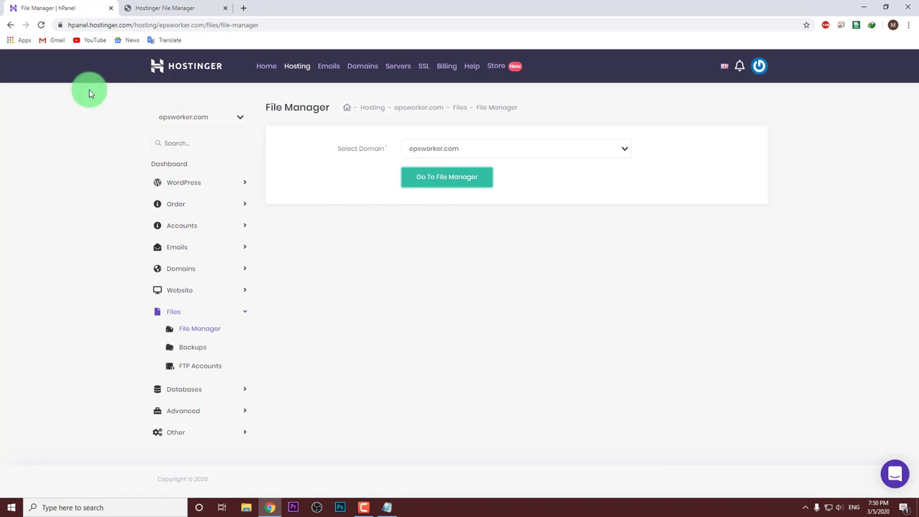
click(263, 74)
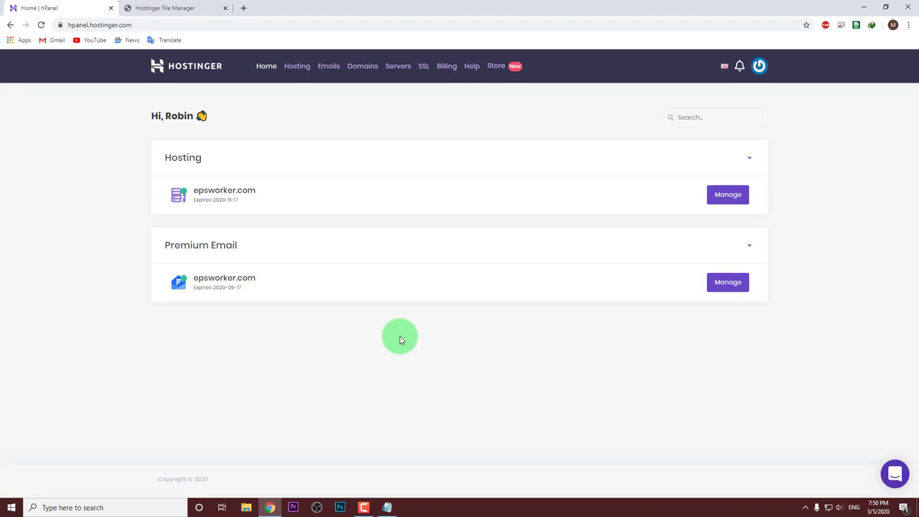
click(263, 76)
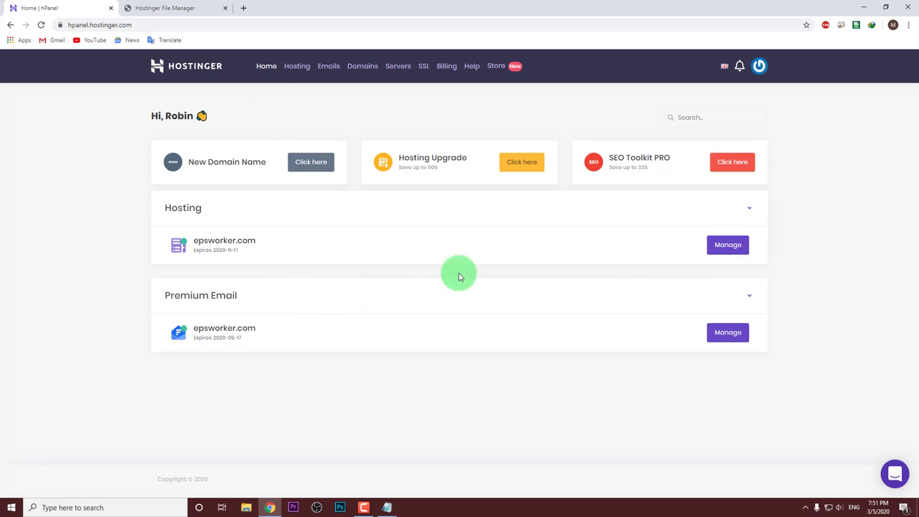
click(728, 253)
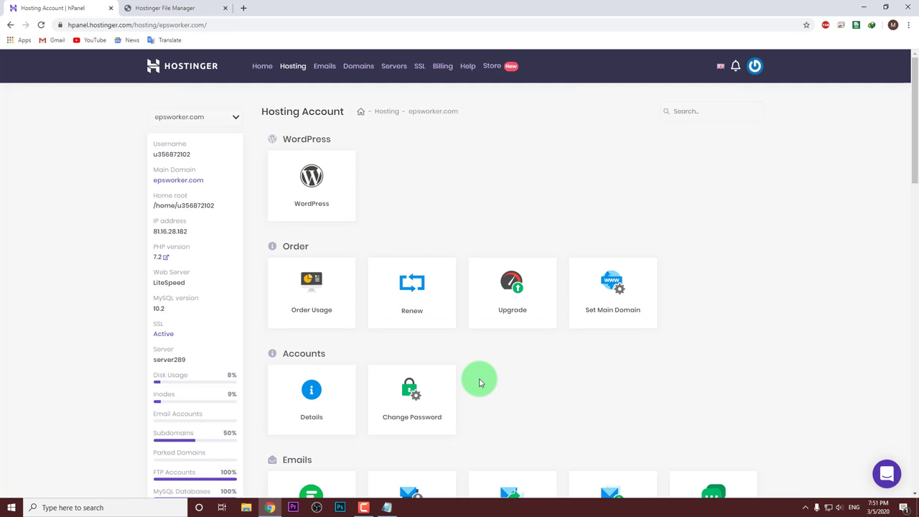
Open MySQL Databases from the Databases tools and inspect the database name, username and password fields for a new database
scroll(481, 382, down, 3)
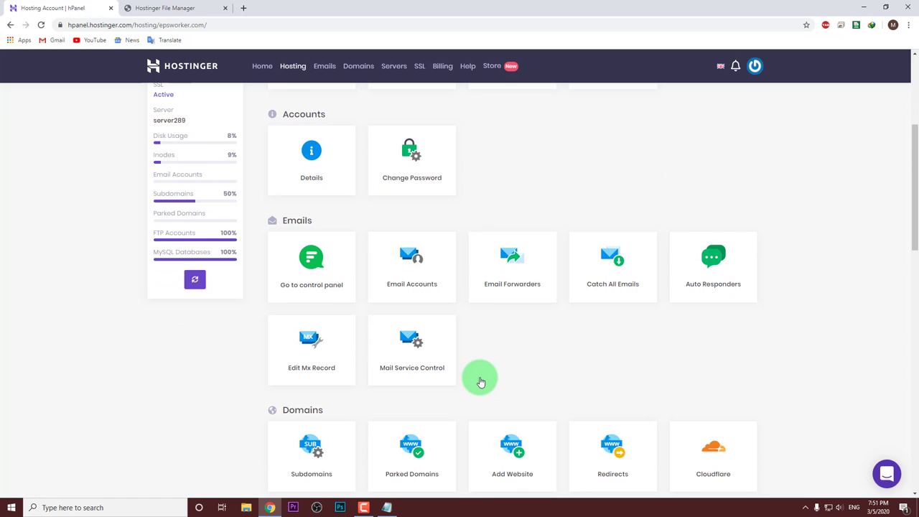
scroll(481, 383, down, 2)
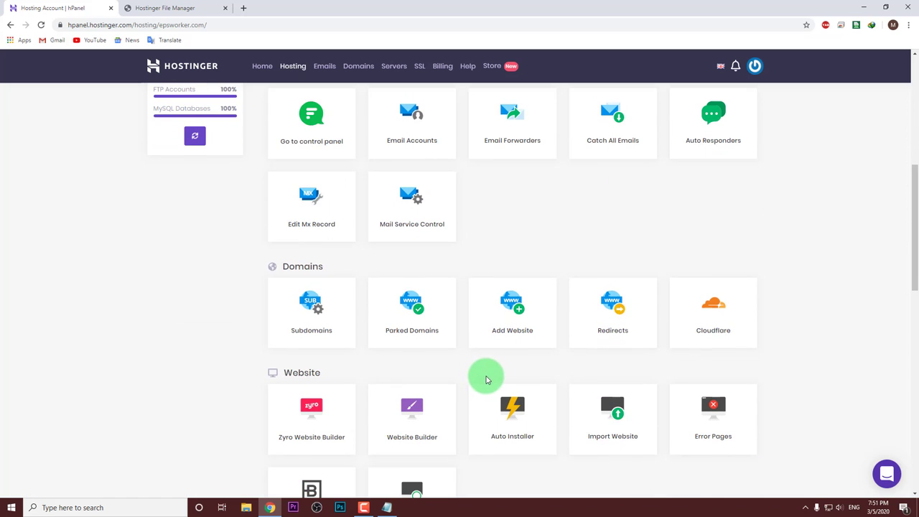
scroll(486, 379, down, 4)
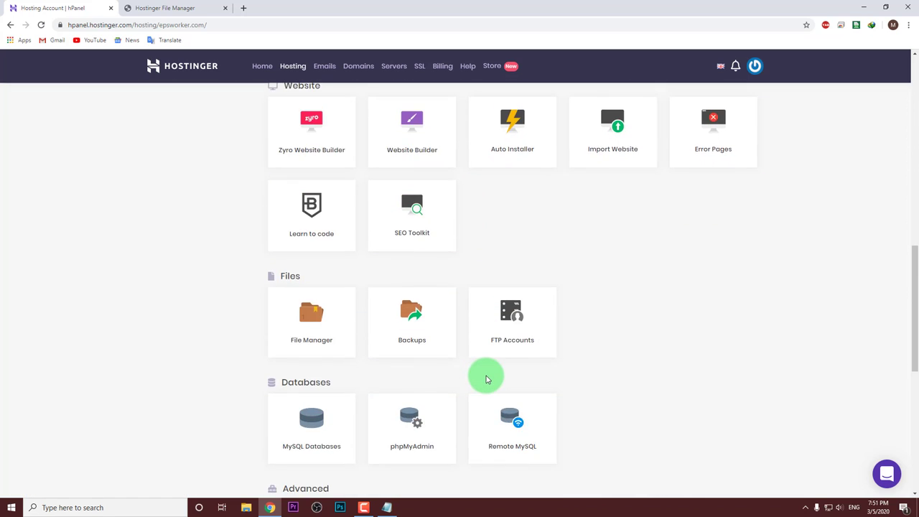
scroll(486, 376, down, 1)
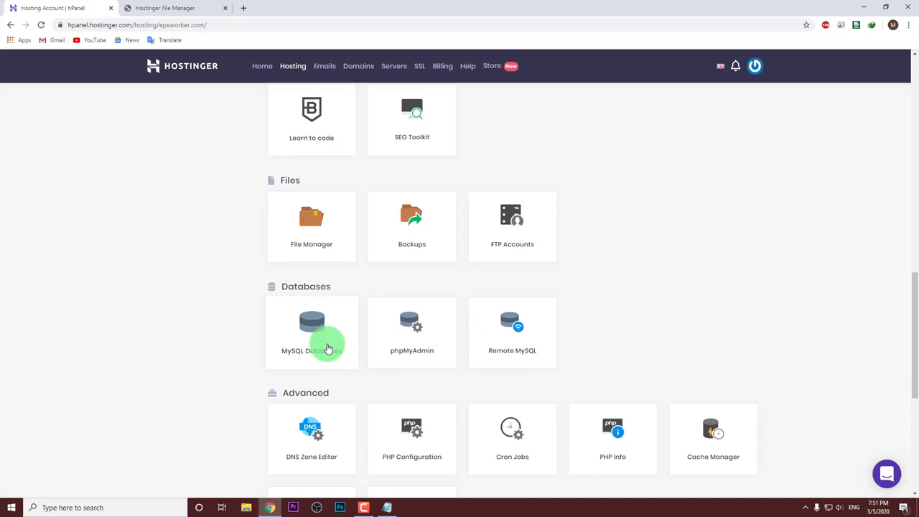
click(321, 349)
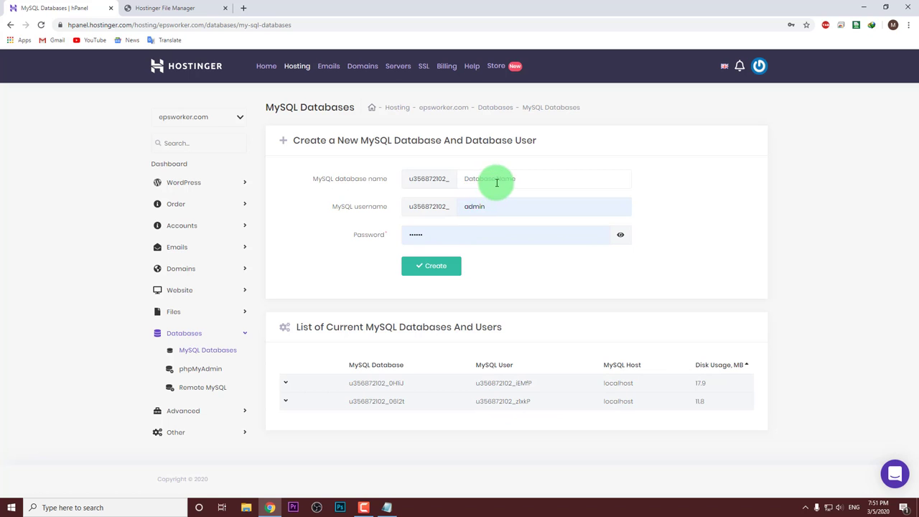
click(481, 208)
click(388, 246)
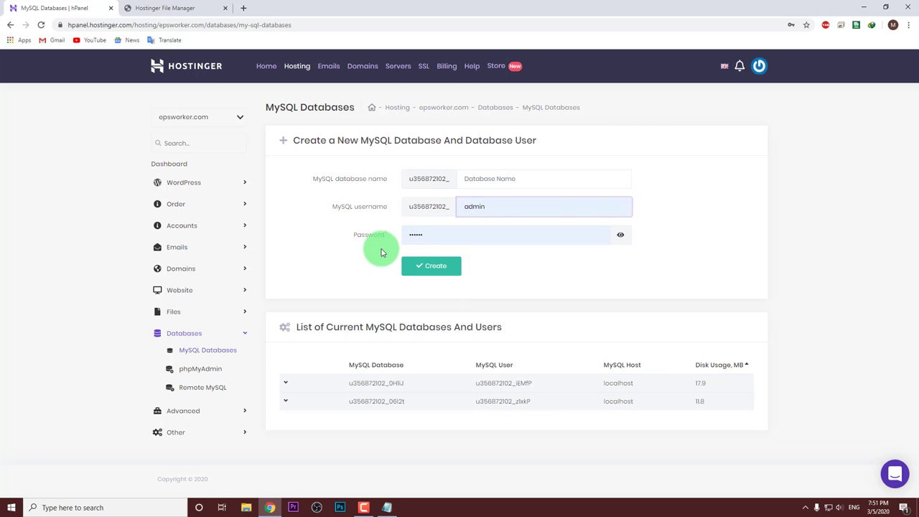
Go back through the home page to the epsworker.com hosting dashboard and open Add Website from the Domains tools
click(266, 65)
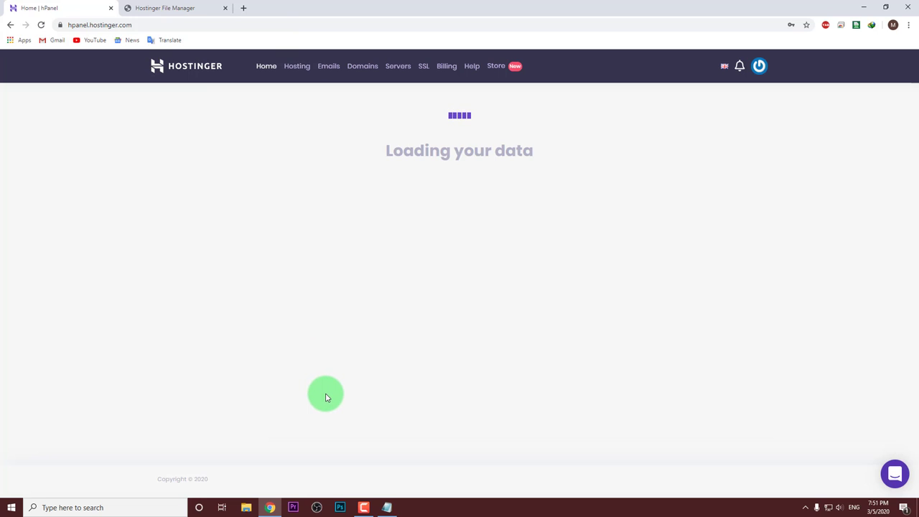
click(717, 198)
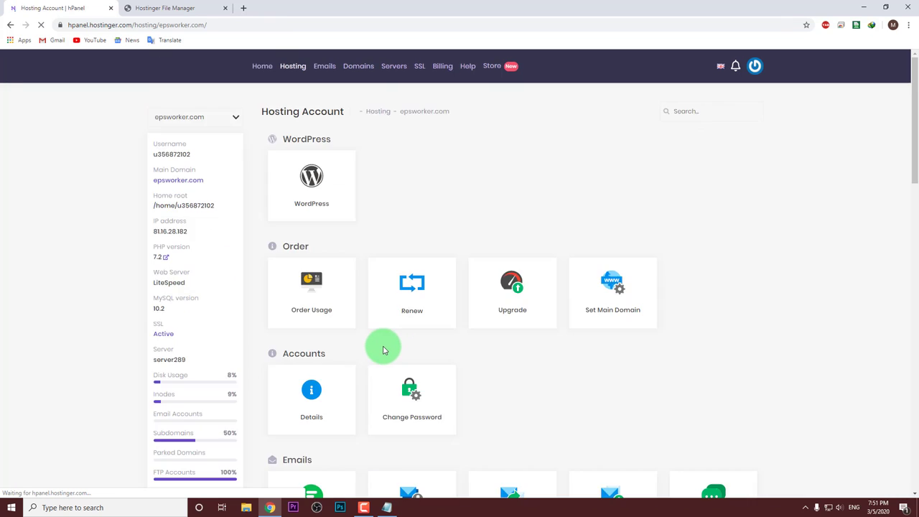
scroll(383, 350, down, 4)
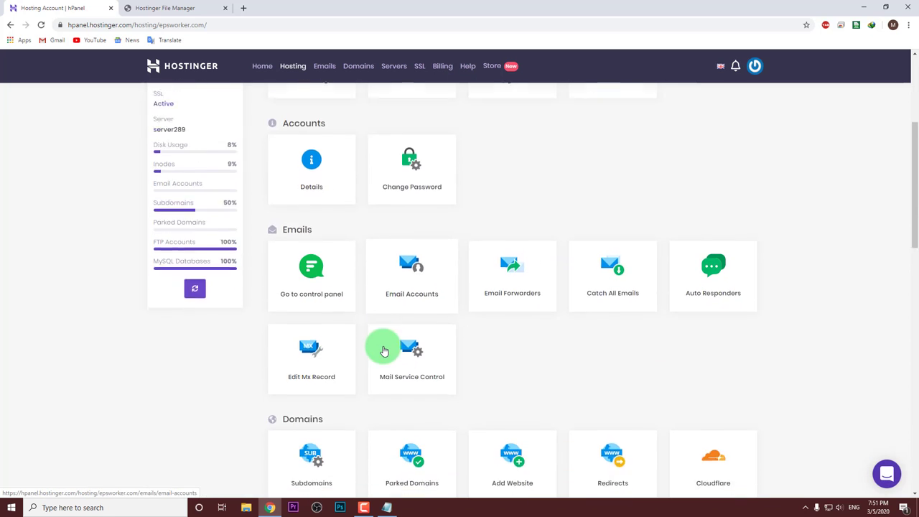
scroll(383, 348, down, 2)
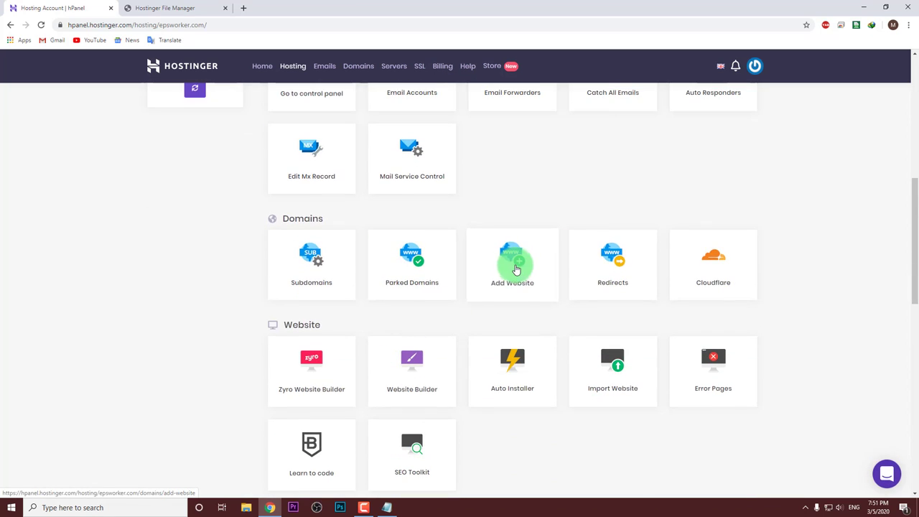
click(516, 270)
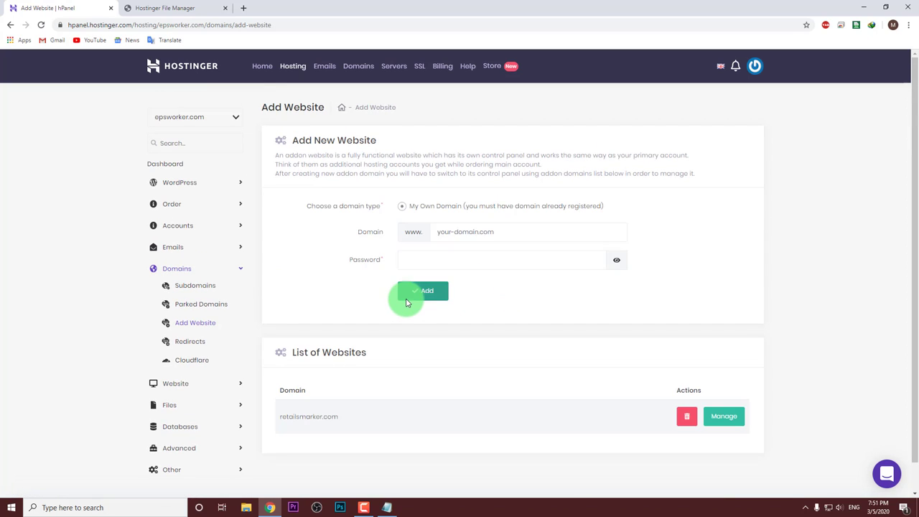
Clear the autofilled text from the Domain field of the Add New Website form
click(483, 235)
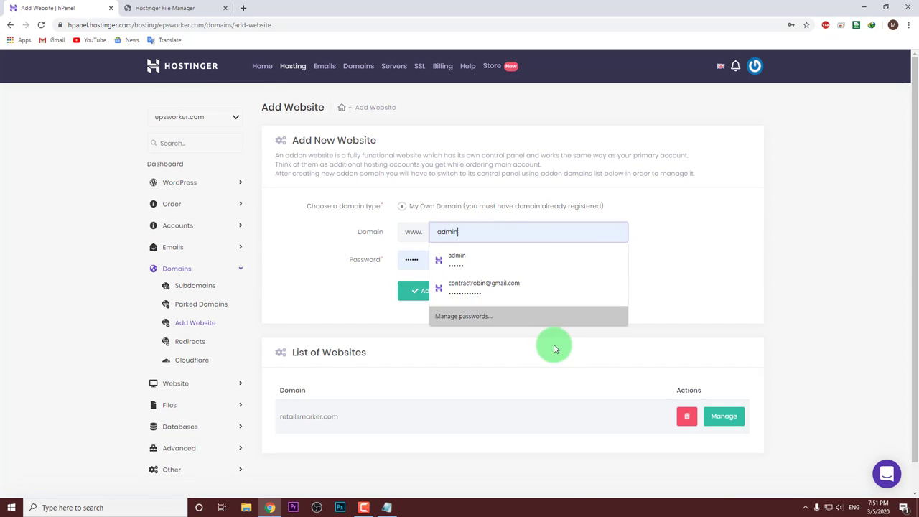
key(BackSpace)
click(672, 283)
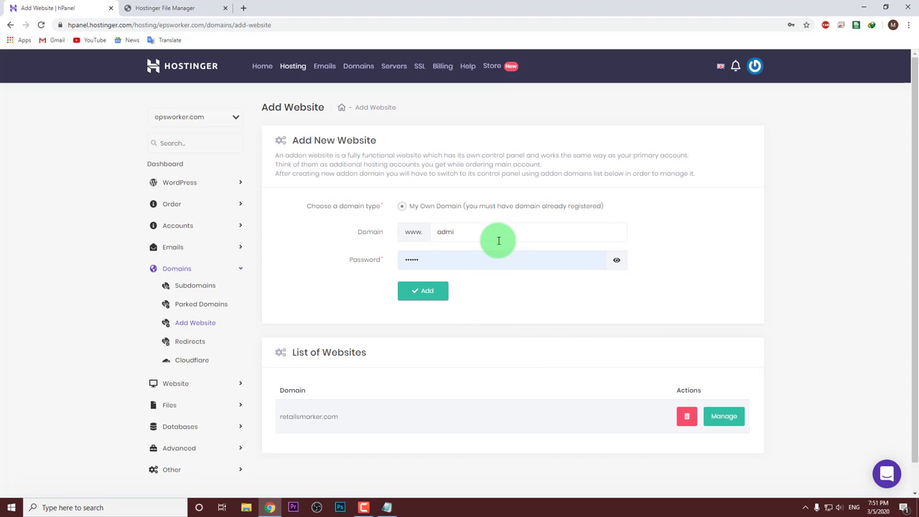
click(438, 232)
key(F12)
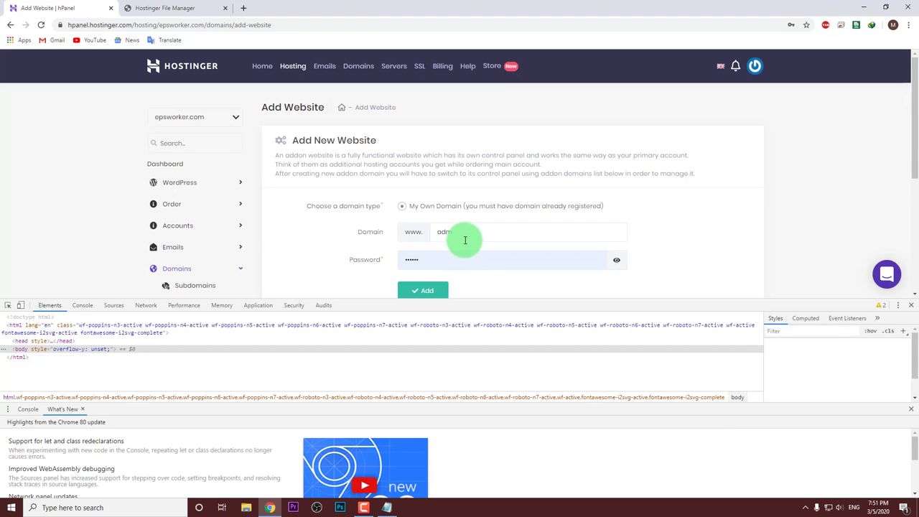
click(464, 237)
key(BackSpace)
click(906, 308)
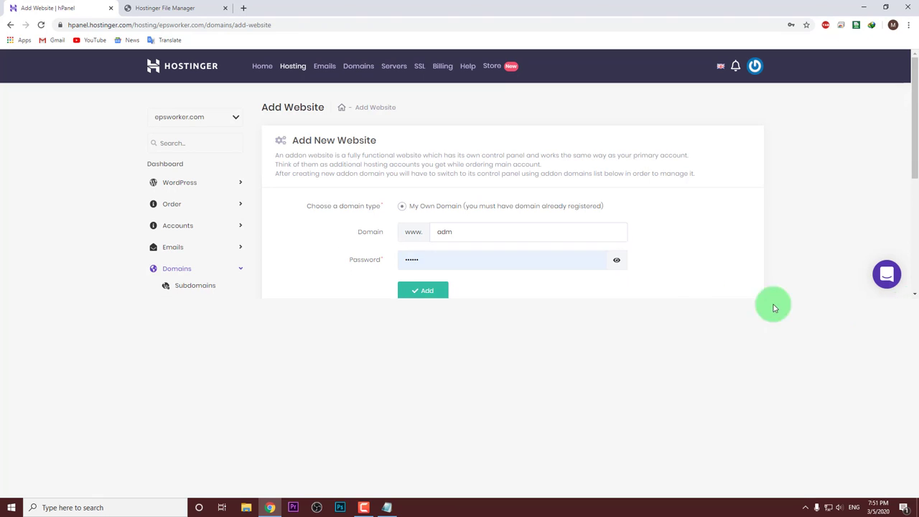
key(BackSpace)
key(BackSpace)
key(BackSpace)
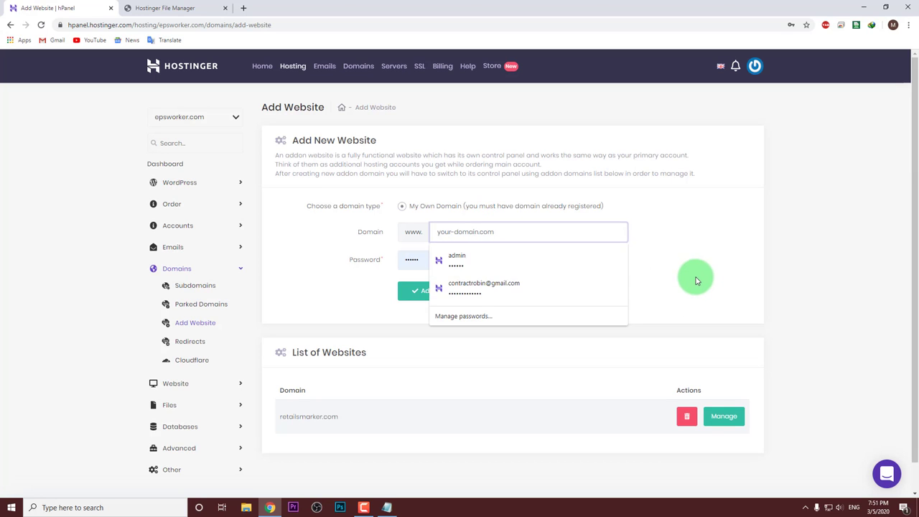
click(695, 280)
Delete the retailsmarker.com website from the list of websites, acknowledging that all its stored data is lost
scroll(375, 380, down, 1)
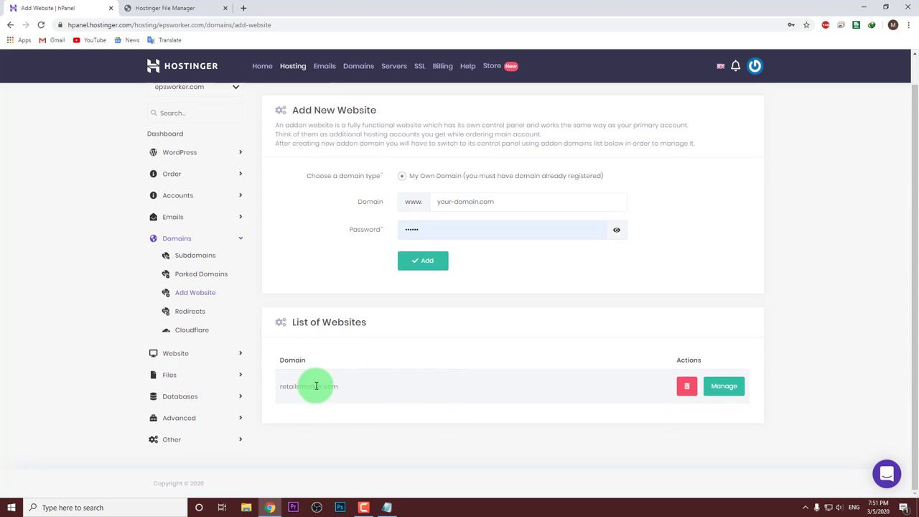
click(686, 389)
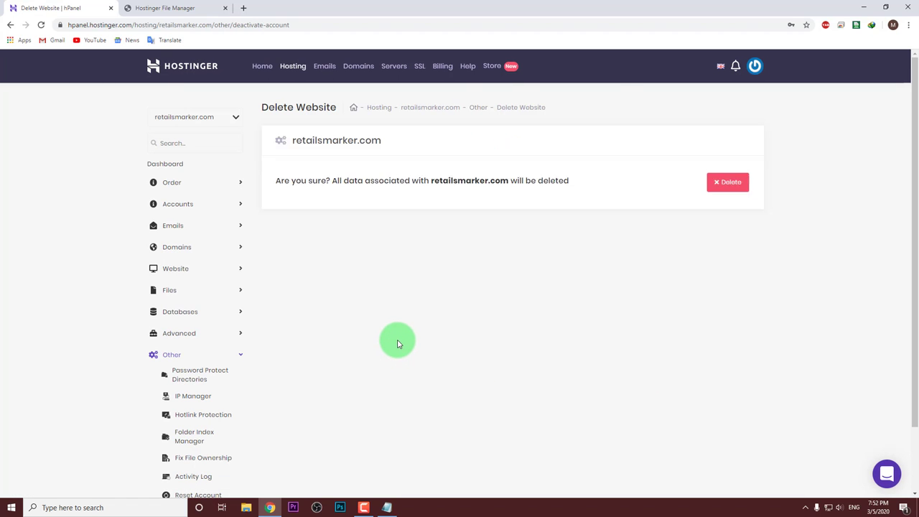
click(724, 192)
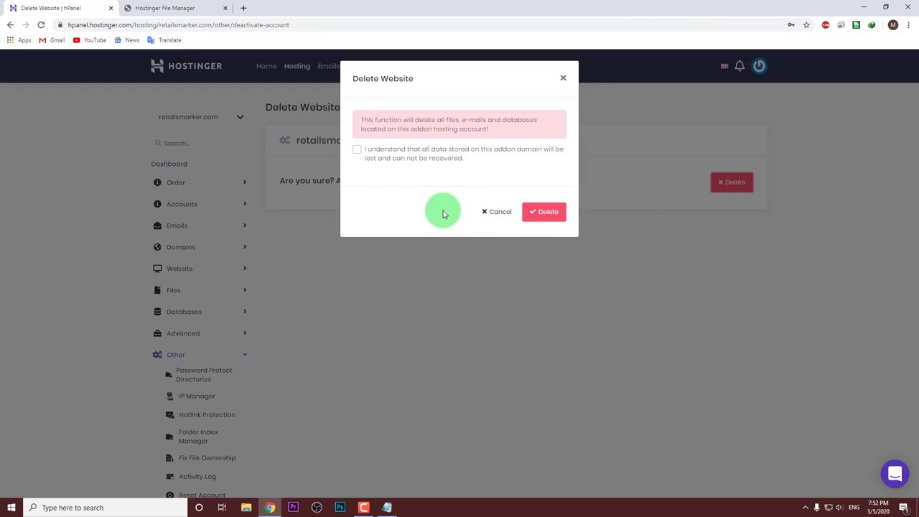
click(361, 154)
click(551, 215)
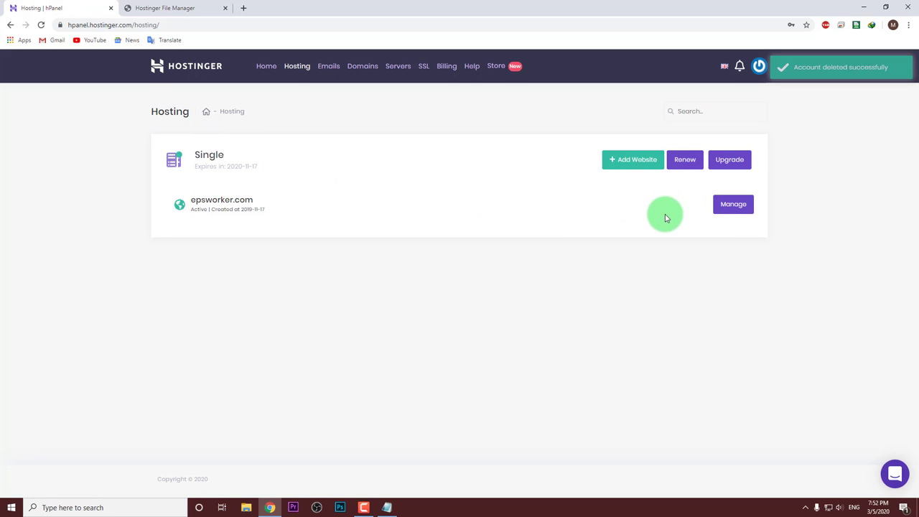
Open the epsworker.com hosting dashboard and review the account Details page, from nameservers through e-mail and file upload details to website builder
click(730, 205)
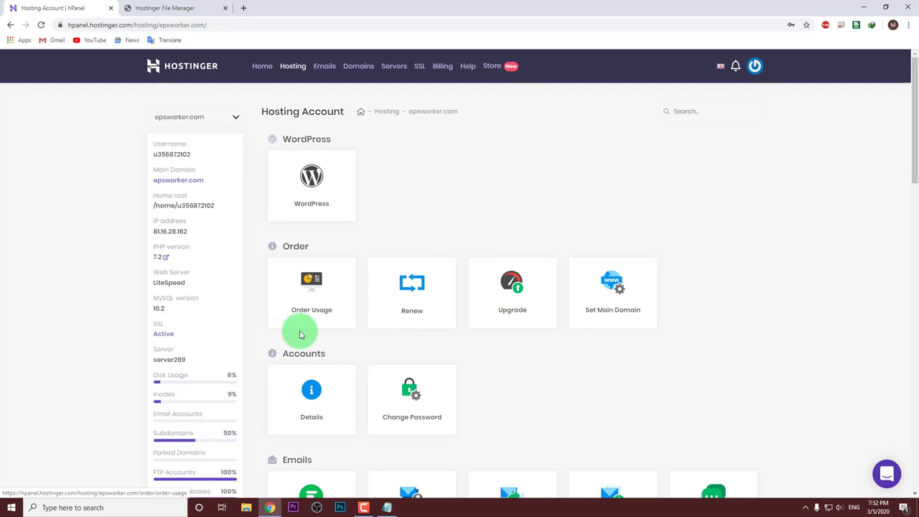
scroll(363, 341, down, 1)
scroll(525, 366, down, 1)
scroll(455, 349, down, 2)
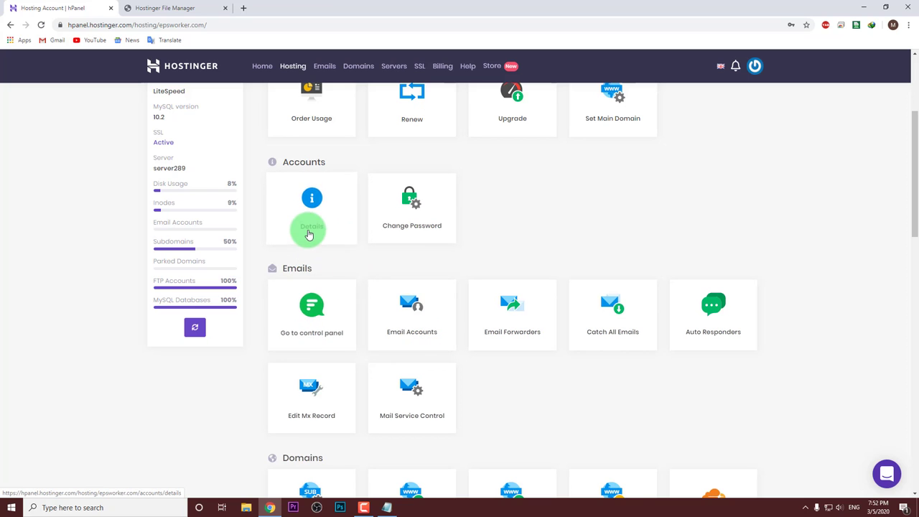
click(309, 228)
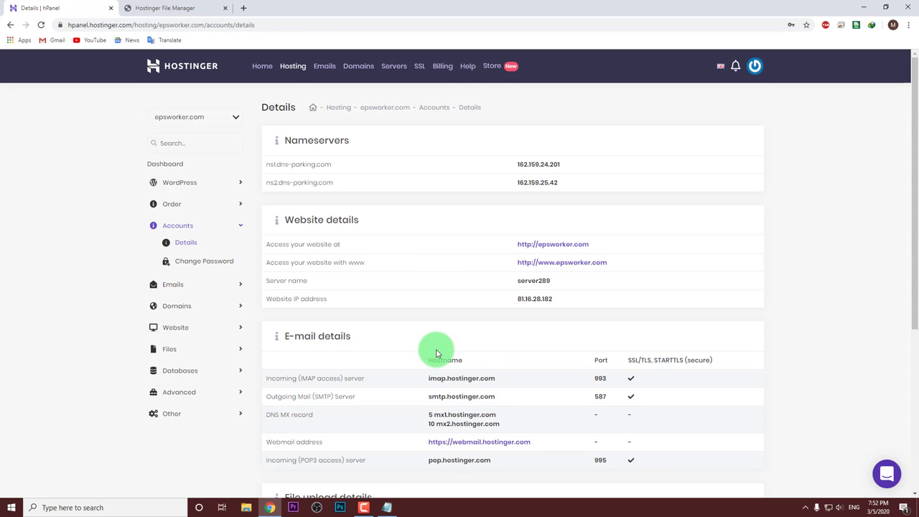
scroll(479, 354, down, 1)
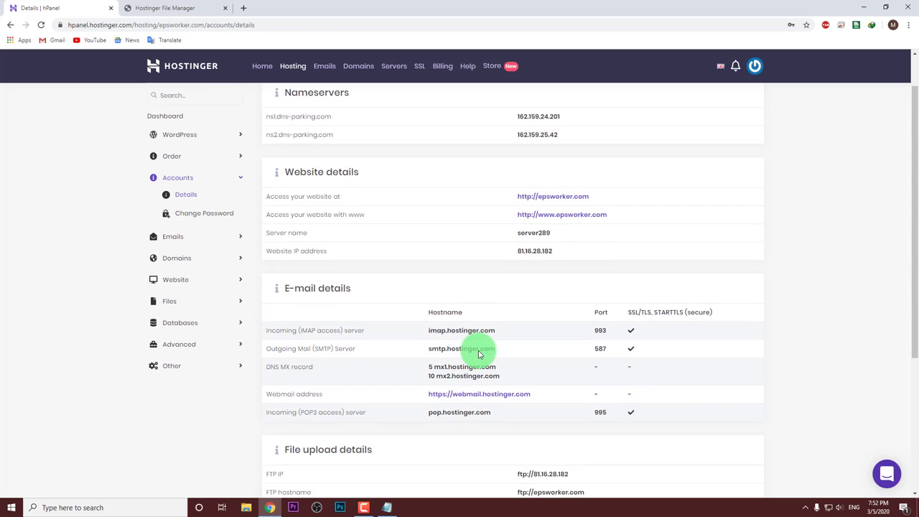
scroll(479, 354, down, 3)
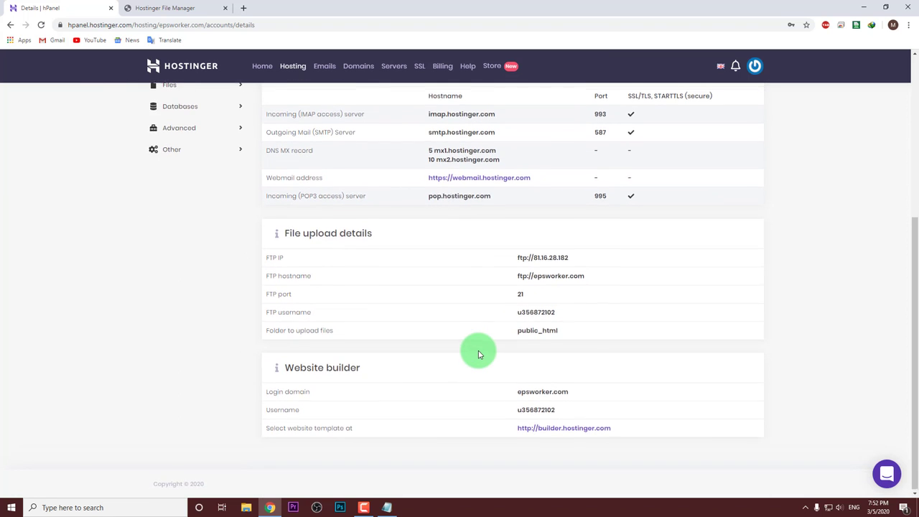
scroll(480, 354, up, 4)
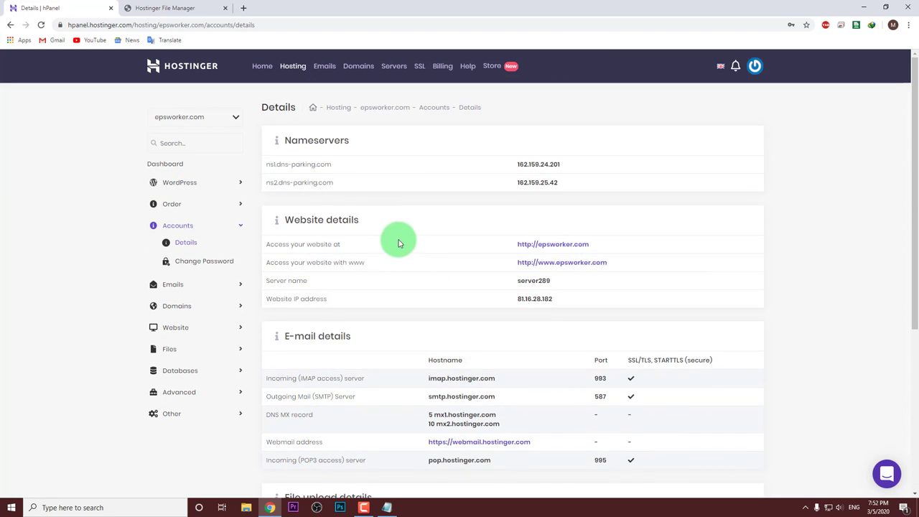
Reopen the epsworker.com hosting dashboard from the home page and examine the new-subdomain form and current list in the Subdomains tool
click(263, 68)
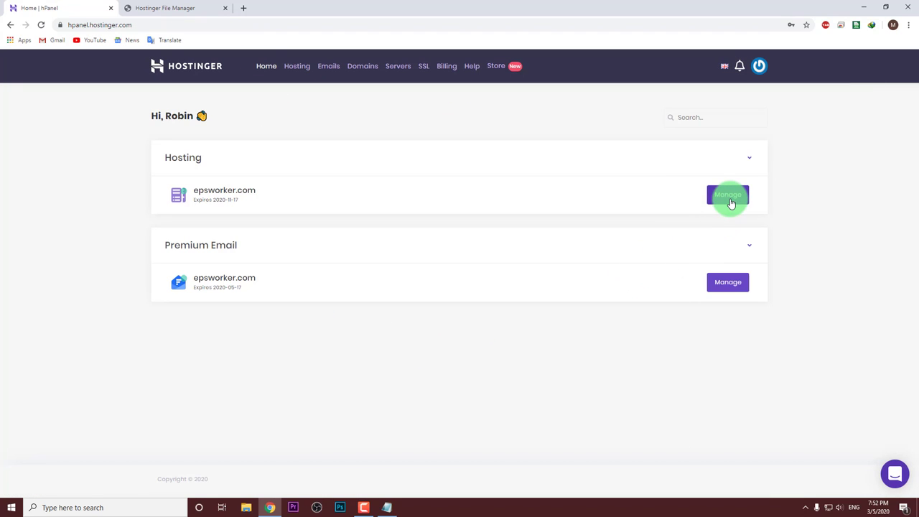
click(723, 201)
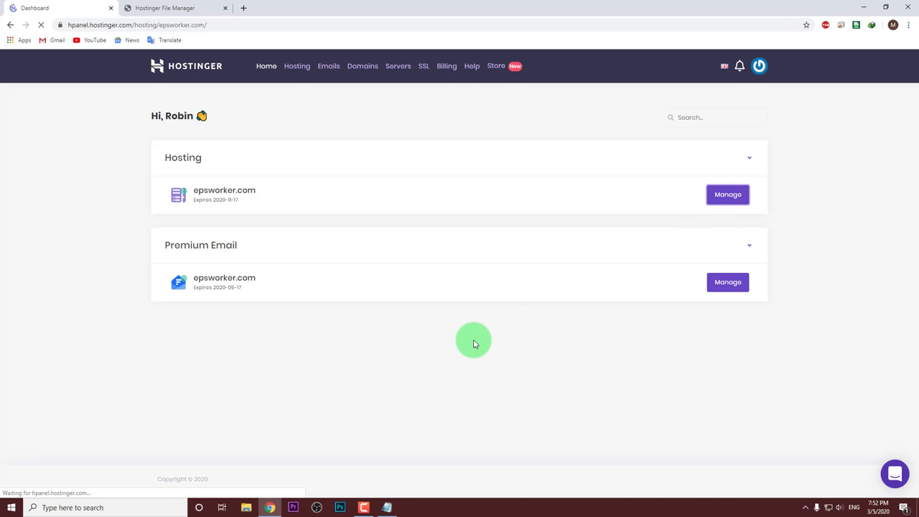
scroll(484, 332, down, 2)
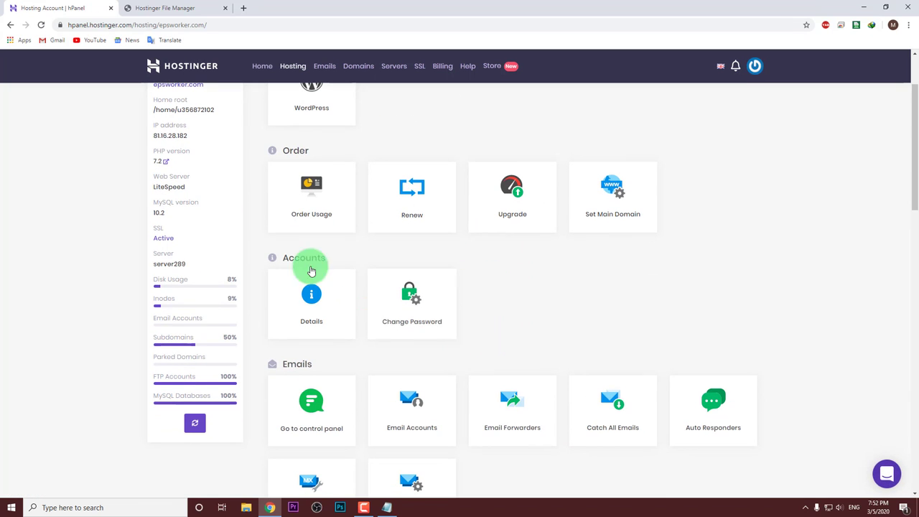
scroll(540, 344, down, 1)
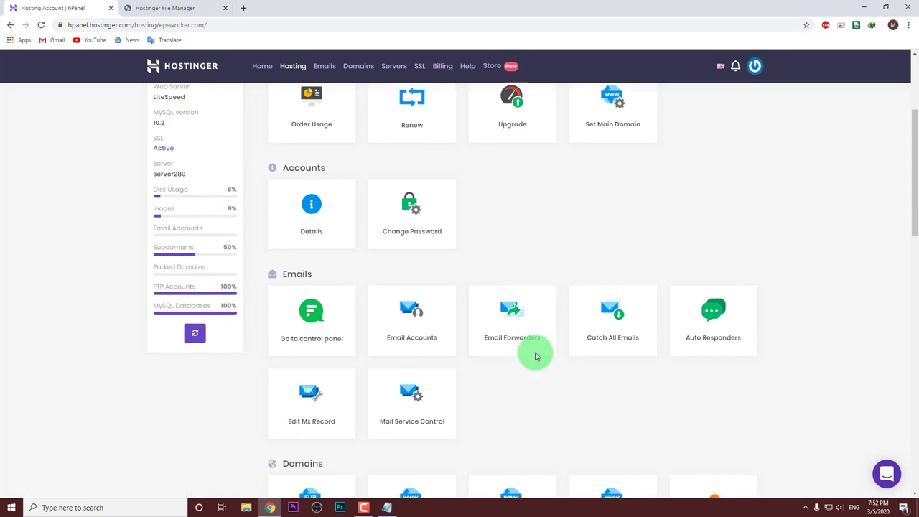
scroll(535, 356, down, 2)
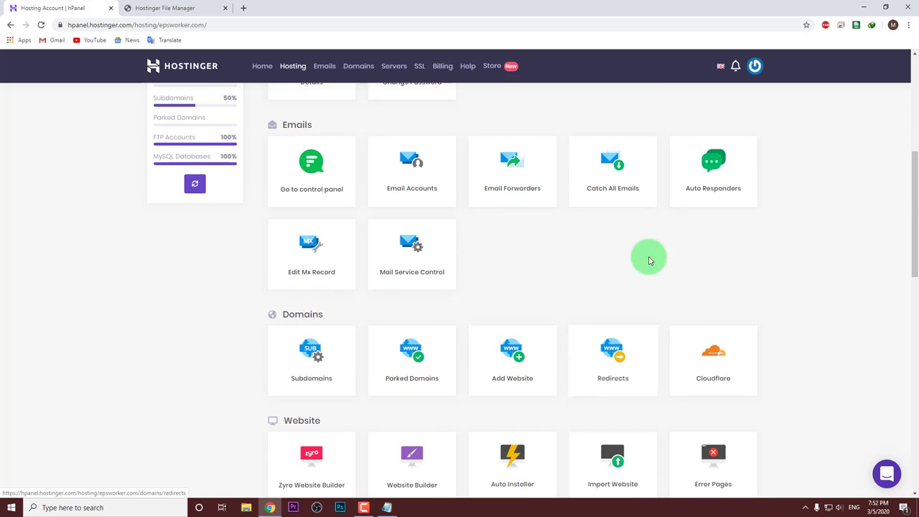
scroll(445, 374, down, 1)
scroll(435, 369, down, 1)
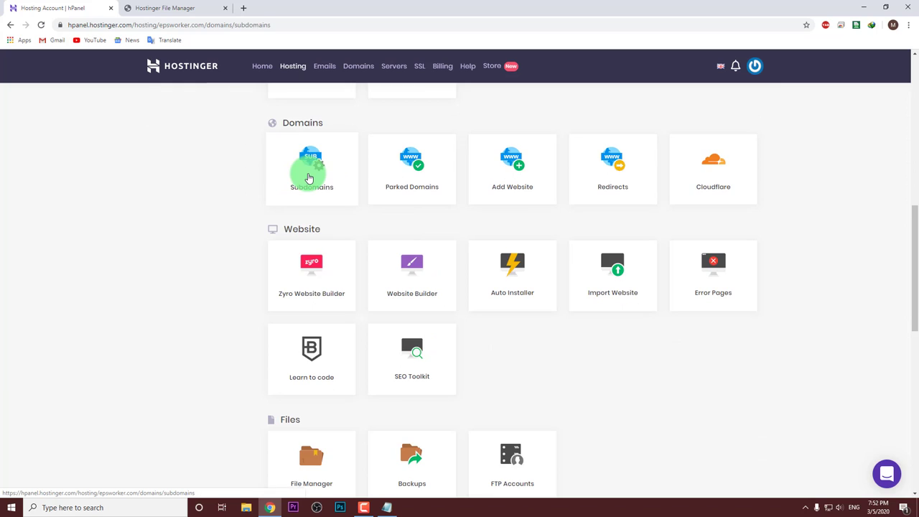
click(309, 177)
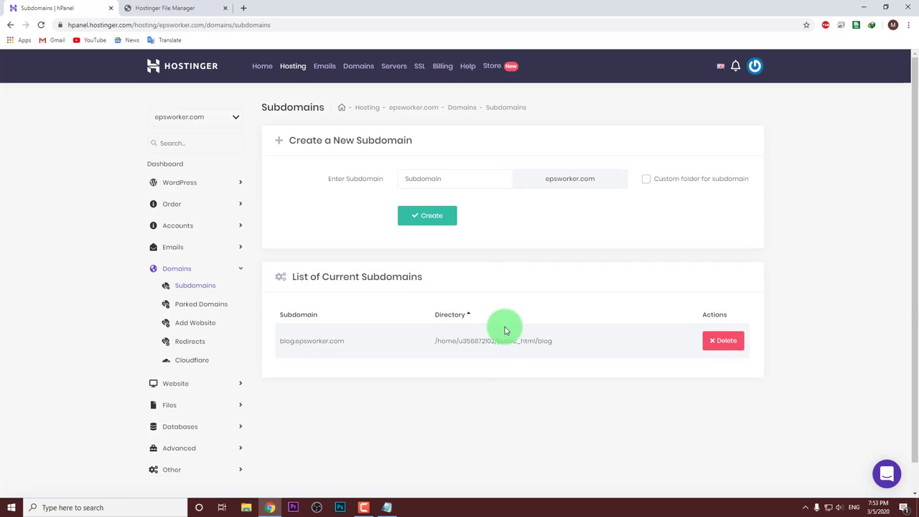
scroll(589, 355, down, 1)
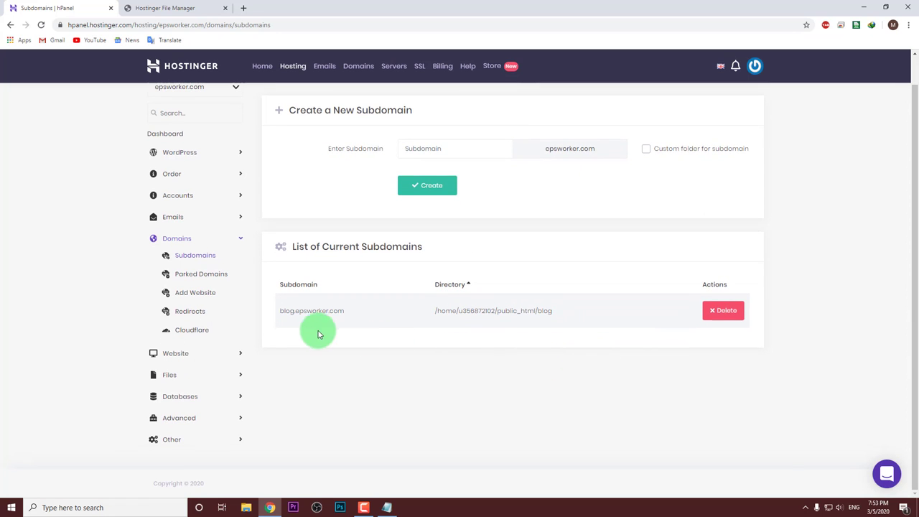
scroll(430, 273, up, 1)
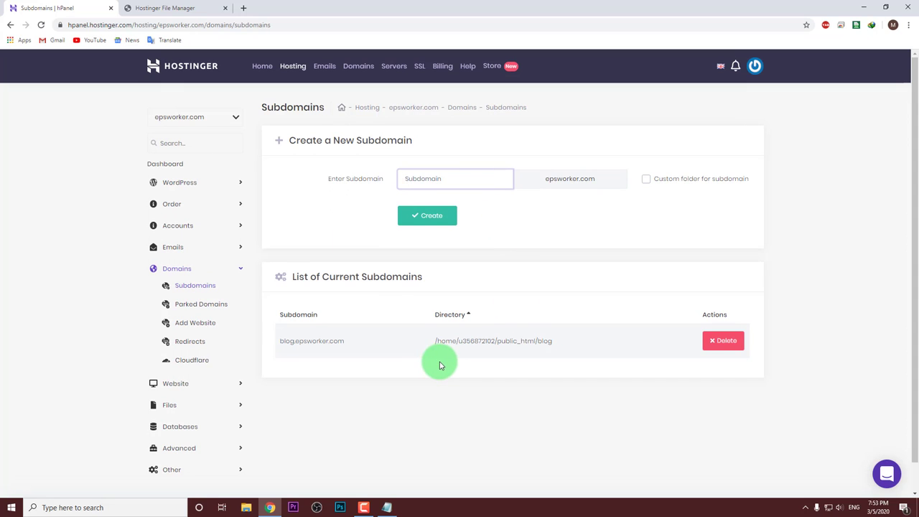
Go back to the epsworker.com hosting dashboard and look through all its tool sections down to Other
click(267, 72)
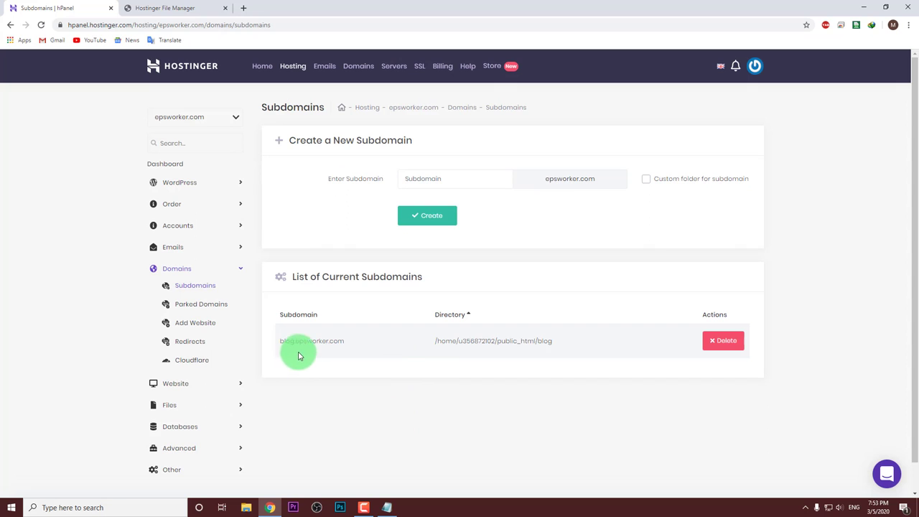
click(10, 25)
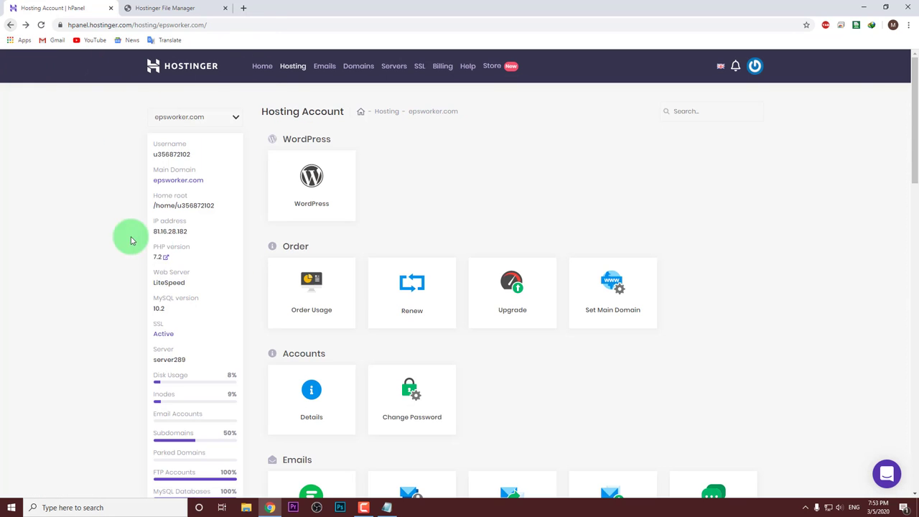
scroll(402, 323, down, 3)
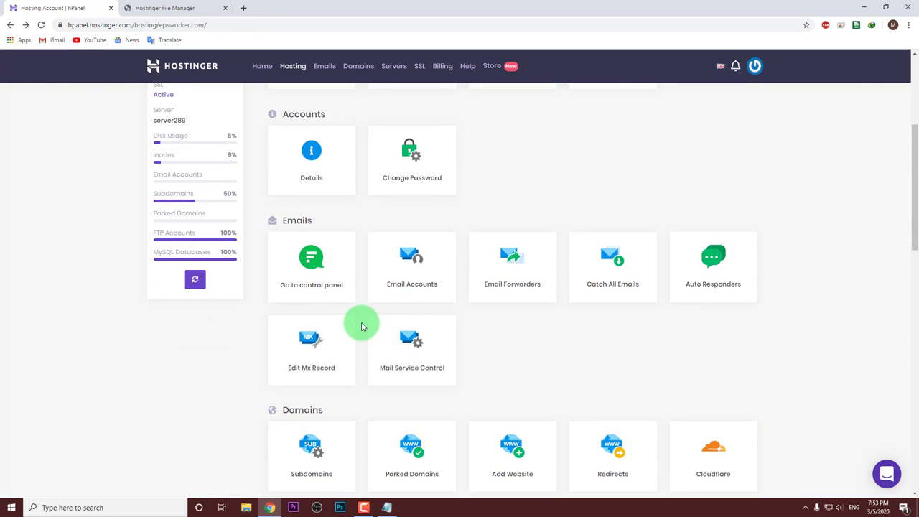
scroll(362, 326, down, 1)
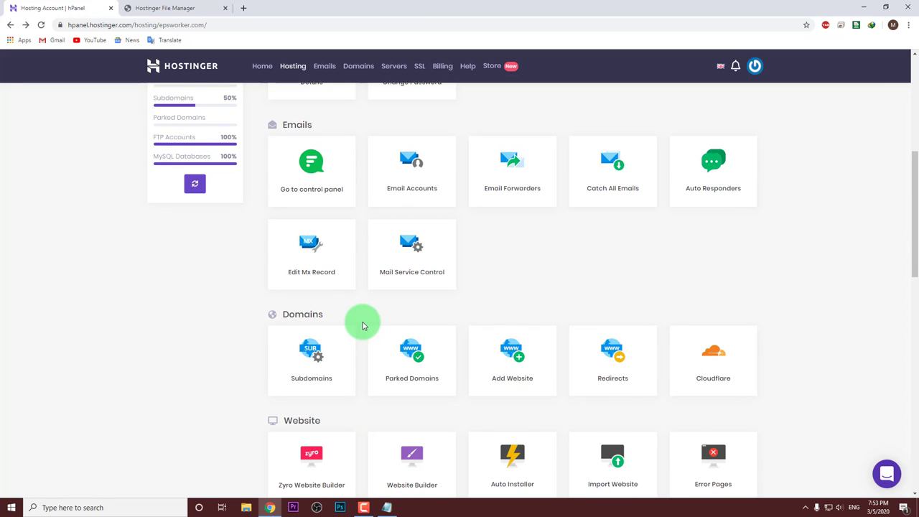
scroll(363, 325, down, 8)
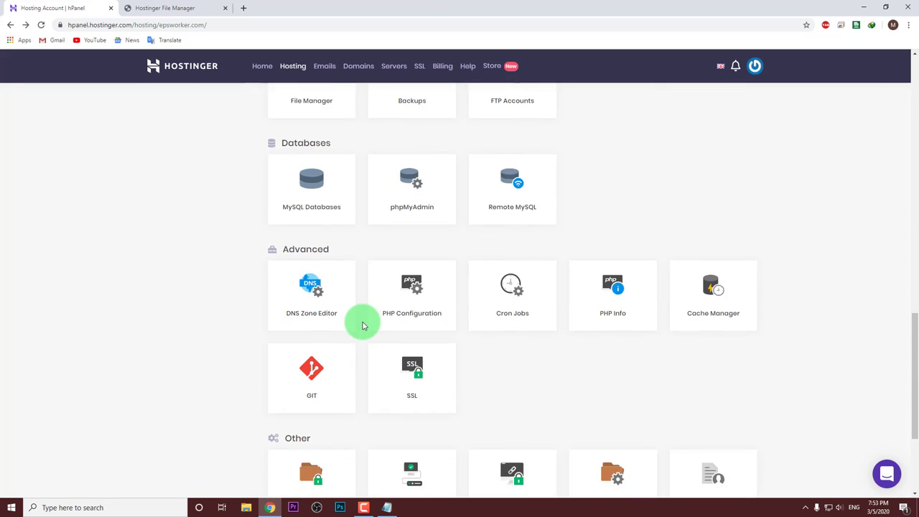
scroll(362, 325, down, 3)
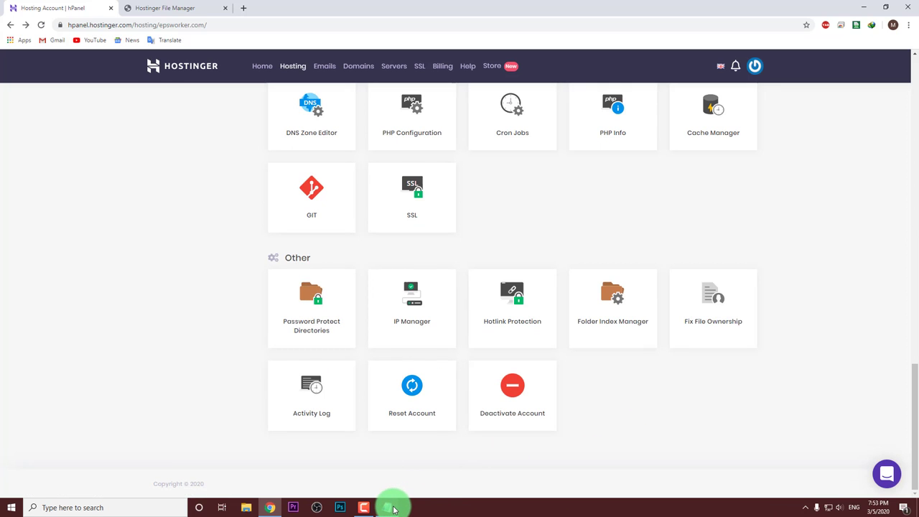
mouse_move(393, 509)
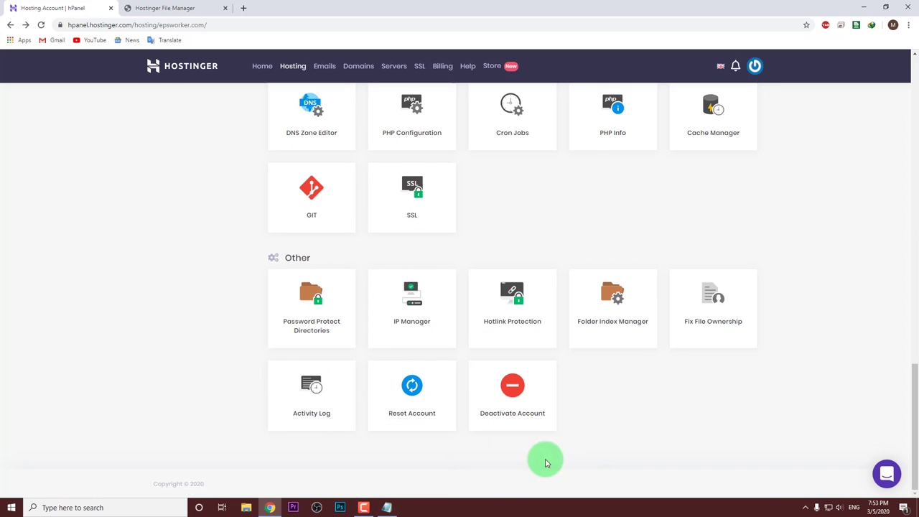
click(362, 508)
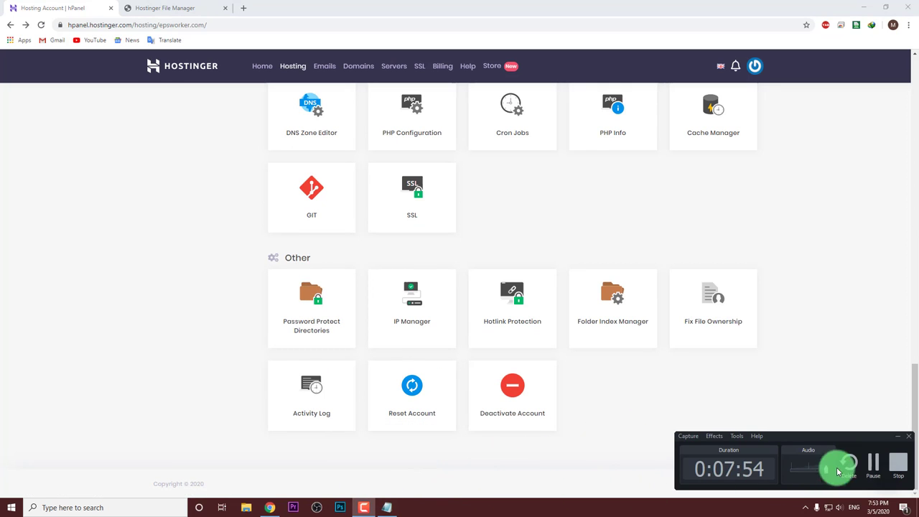